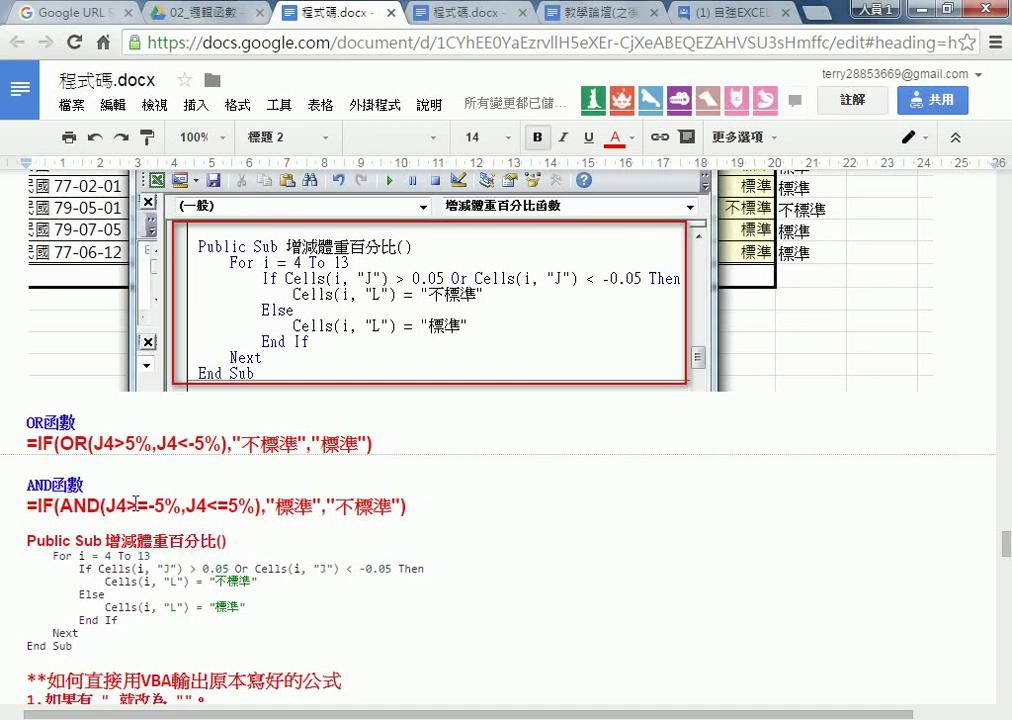
Highlight the >=-5% and <=5% conditions of the AND formula in the notes, then minimize Chrome to show Excel
left_click_drag(148, 506, 166, 505)
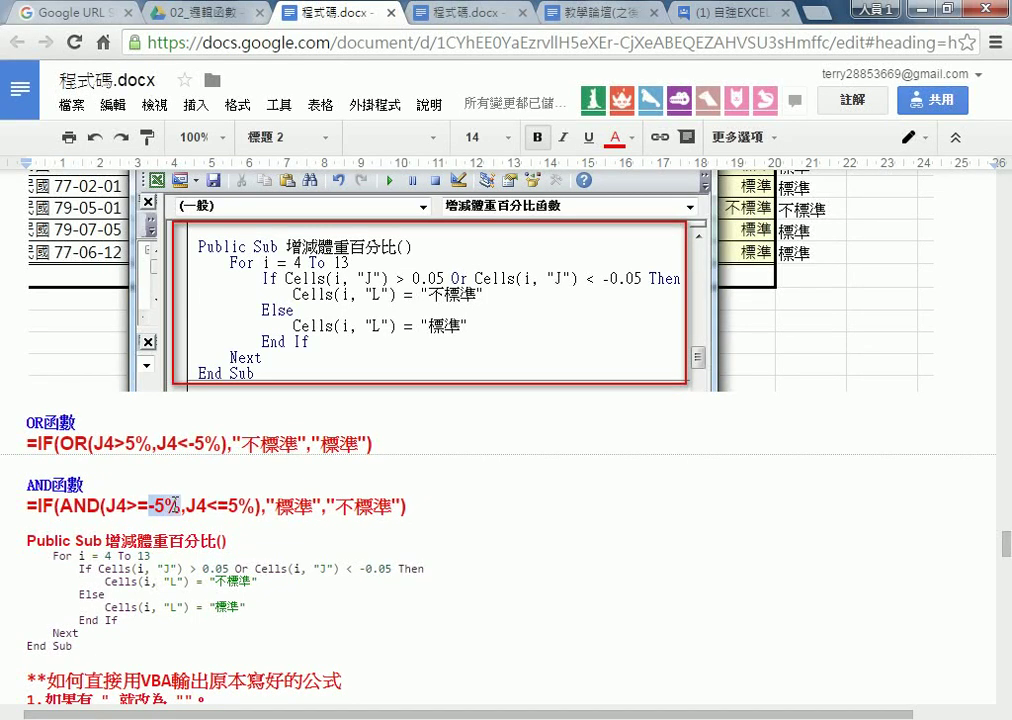
left_click(63, 506)
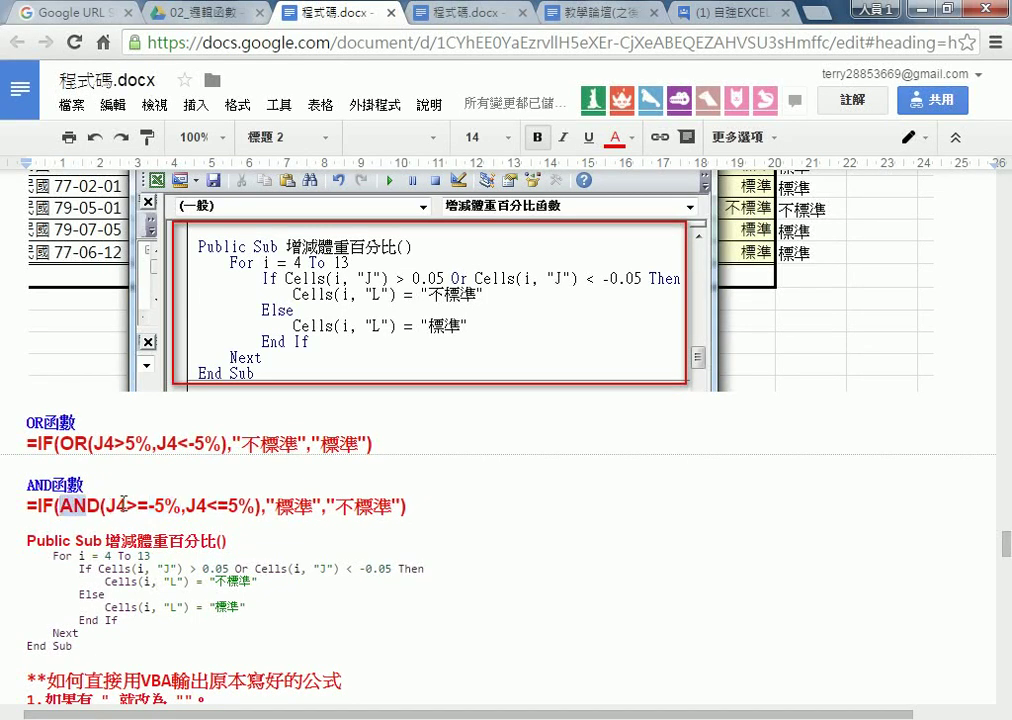
left_click_drag(127, 506, 180, 506)
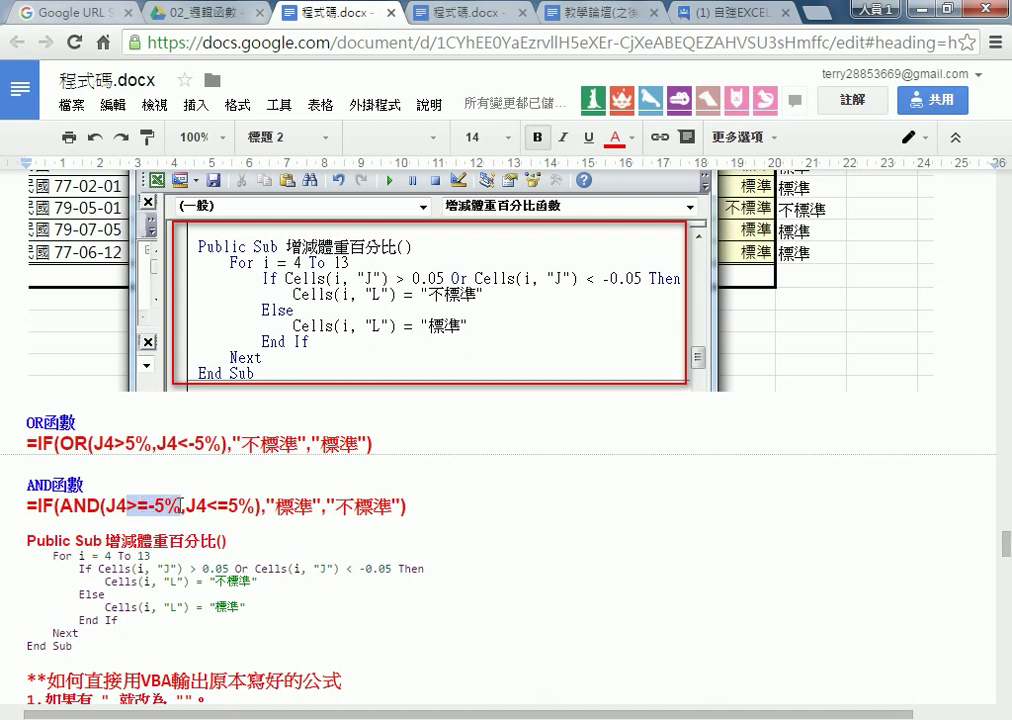
left_click(187, 506)
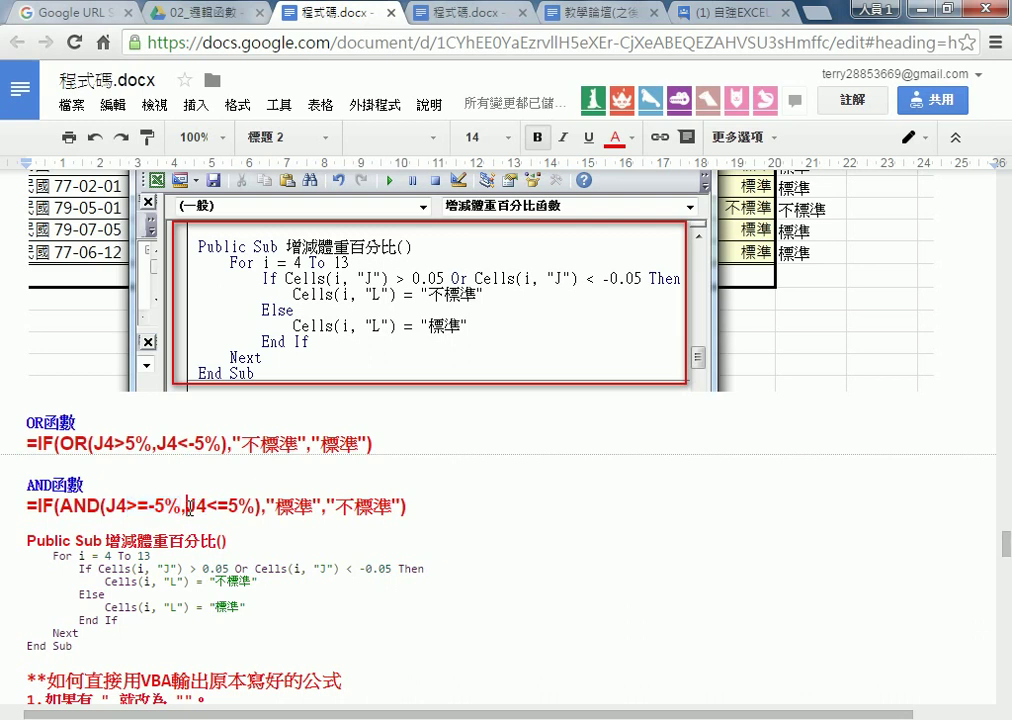
left_click_drag(187, 506, 252, 507)
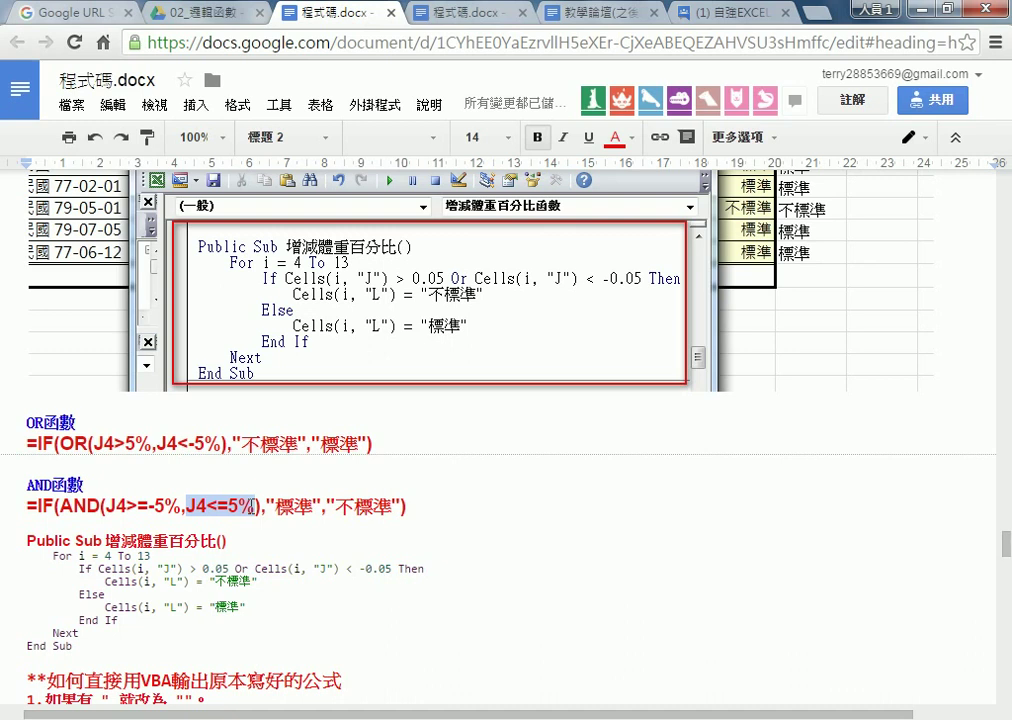
left_click(146, 506)
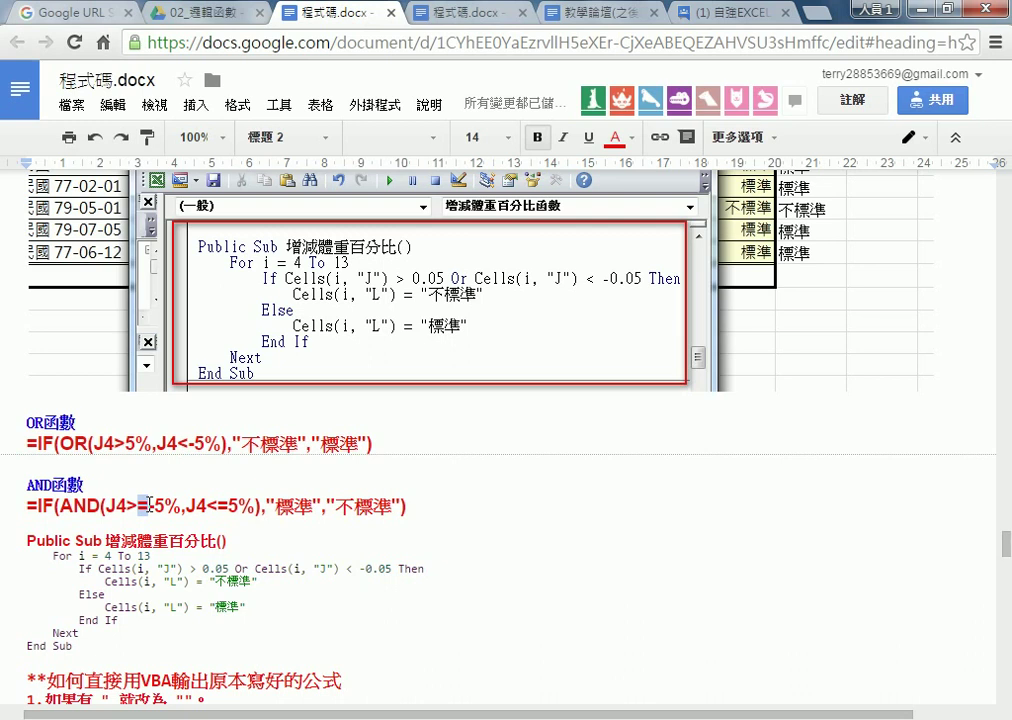
double_click(146, 506)
scroll(205, 483, "down", 2)
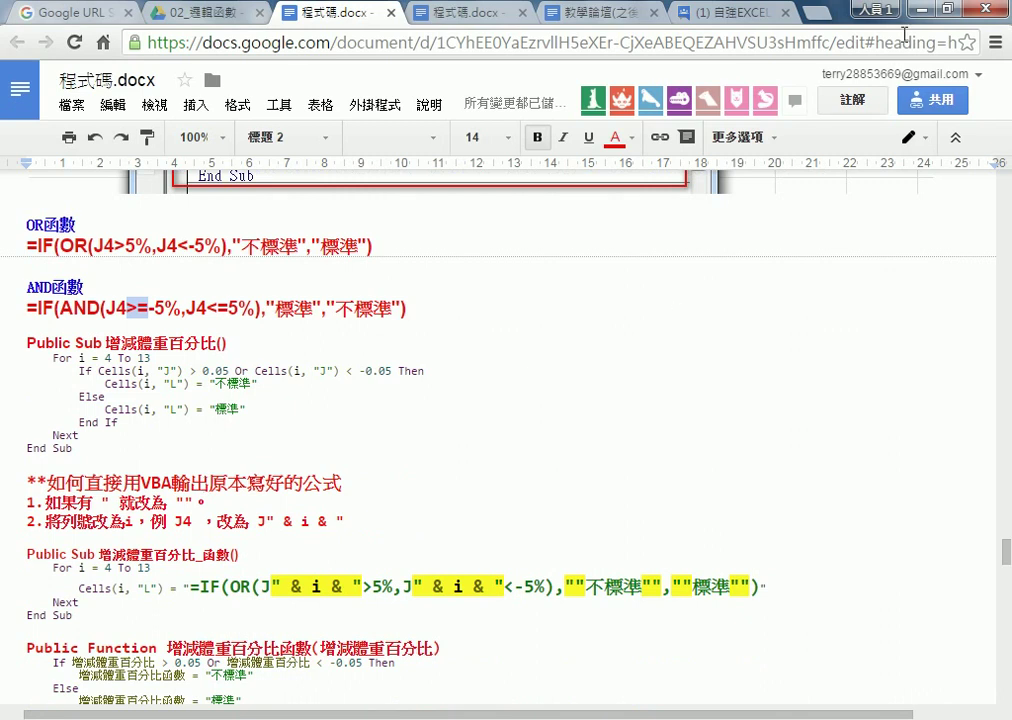
left_click(917, 10)
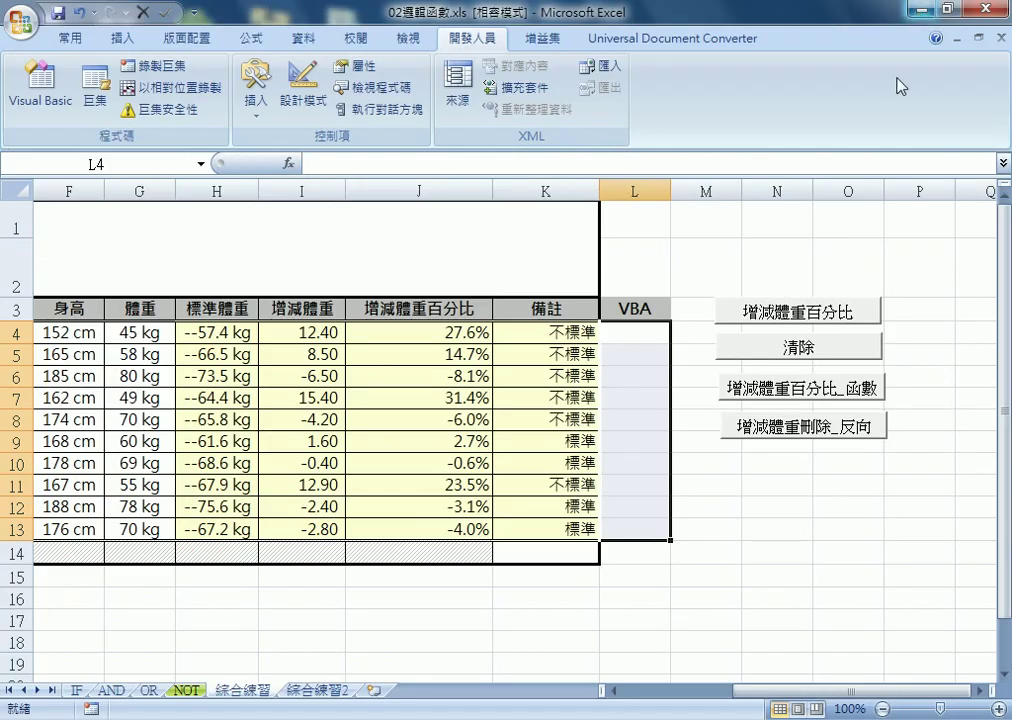
left_click(856, 508)
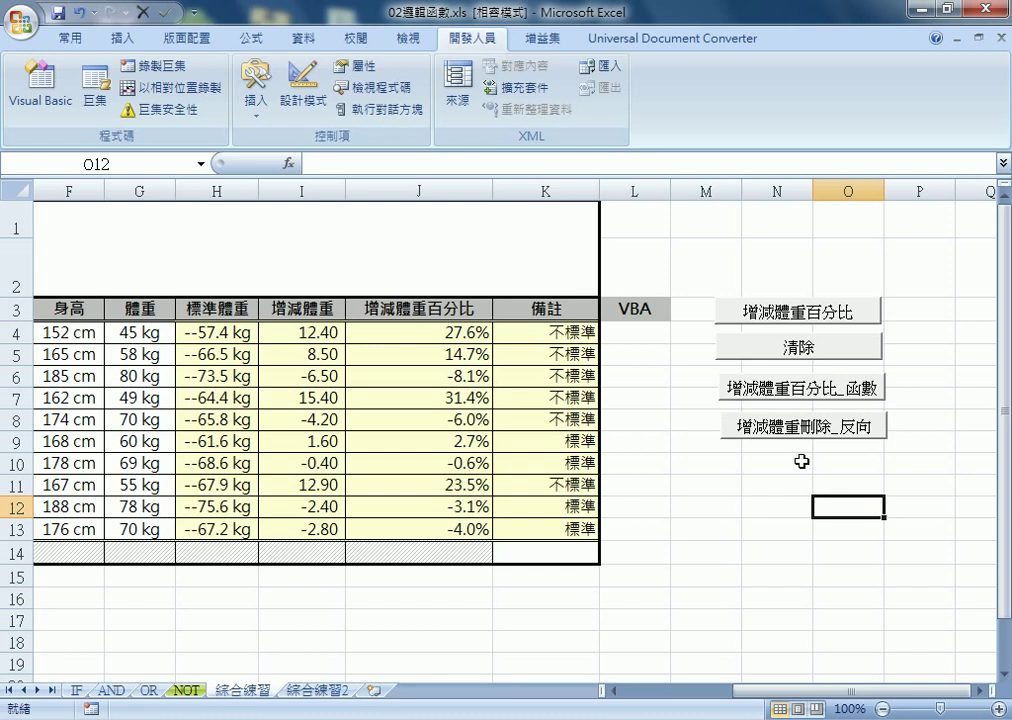
Run 增減體重百分比, clear, run 增減體重百分比_函數 and inspect L4, then rerun 增減體重百分比
left_click(797, 318)
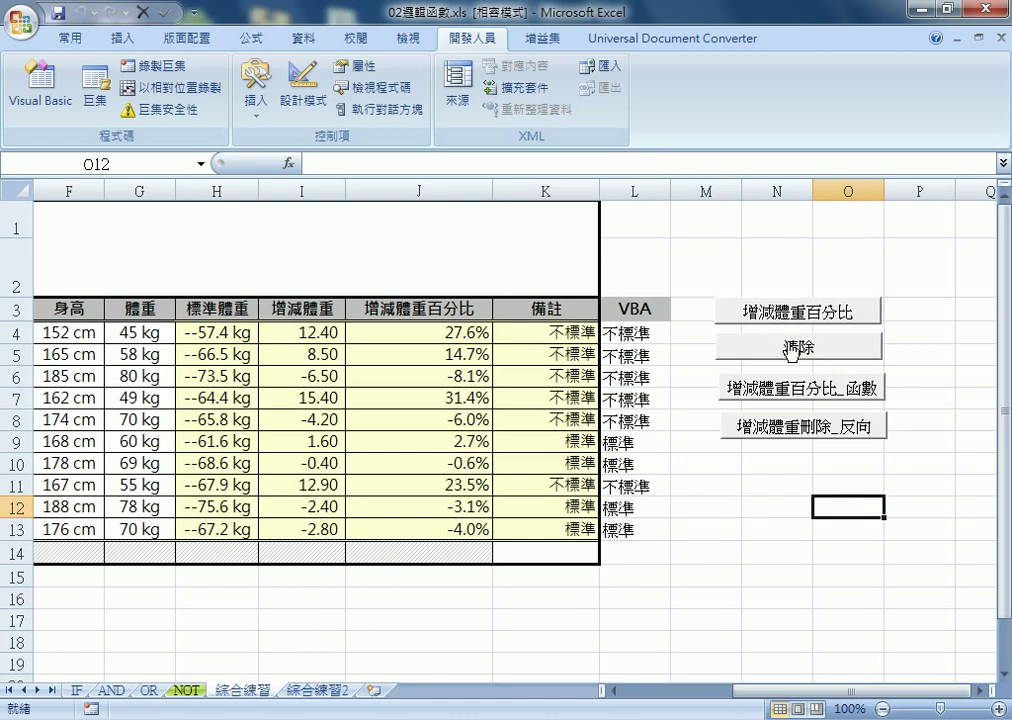
left_click(792, 348)
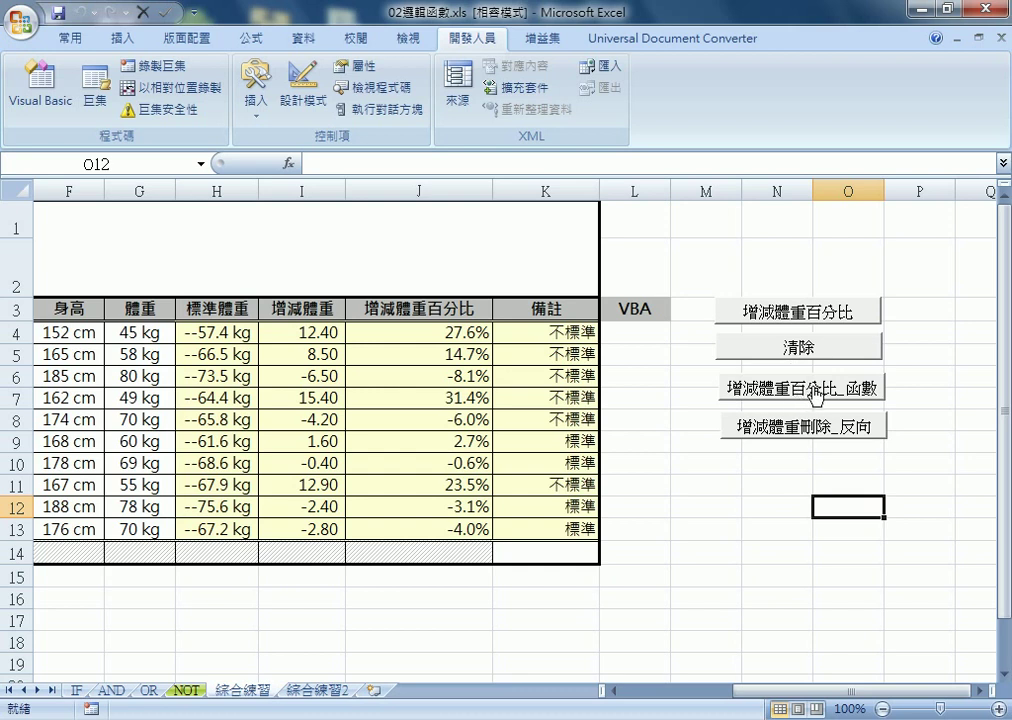
left_click(871, 398)
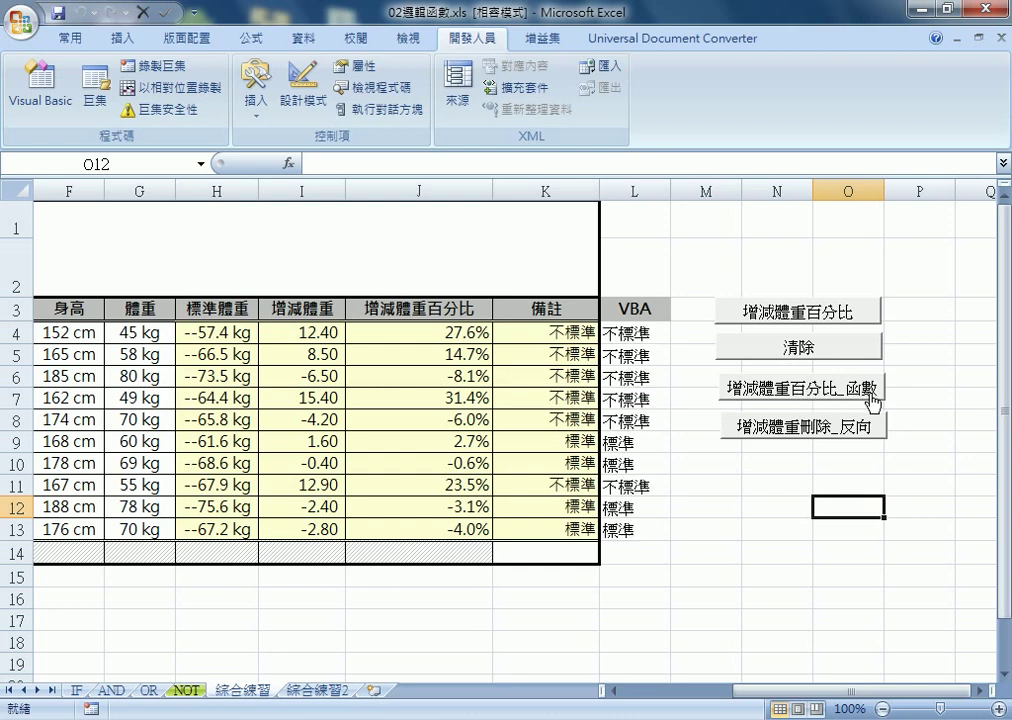
left_click(636, 333)
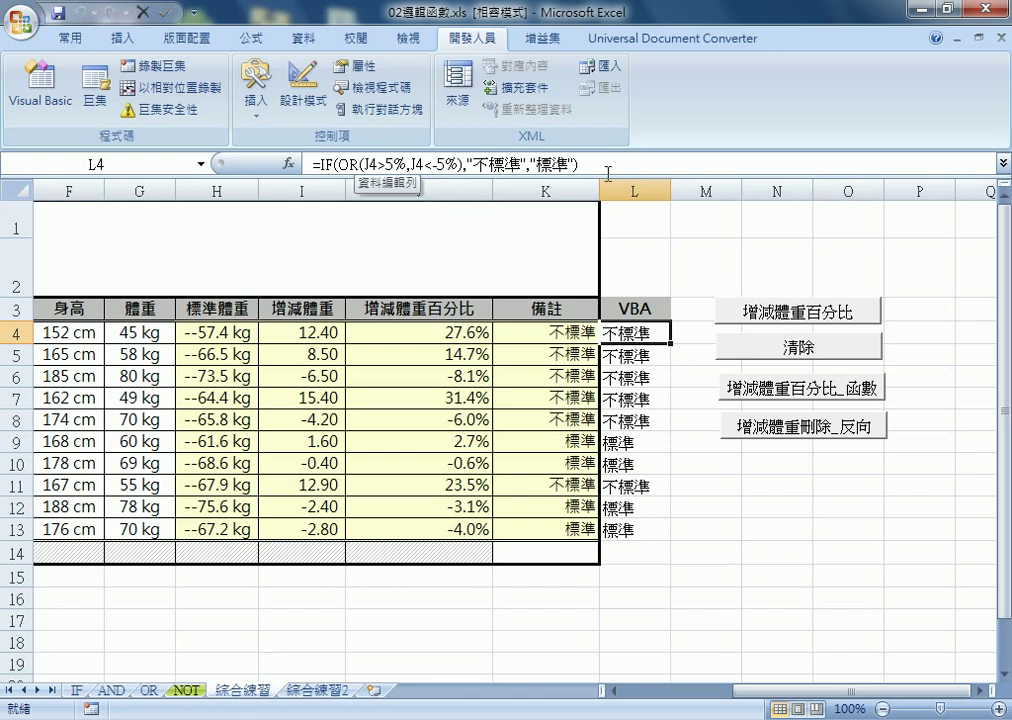
left_click(793, 318)
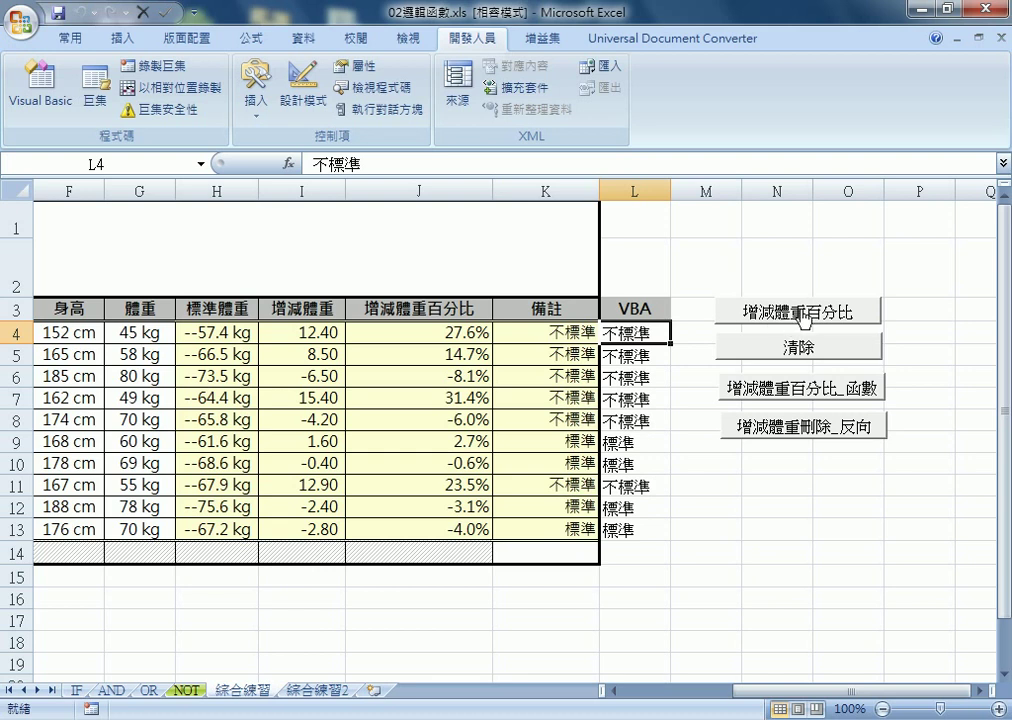
Run the 增減體重百分比_函數 macro so L4 gets =IF(OR(J4>5%,J4<-5%),"不標準","標準")
left_click(805, 395)
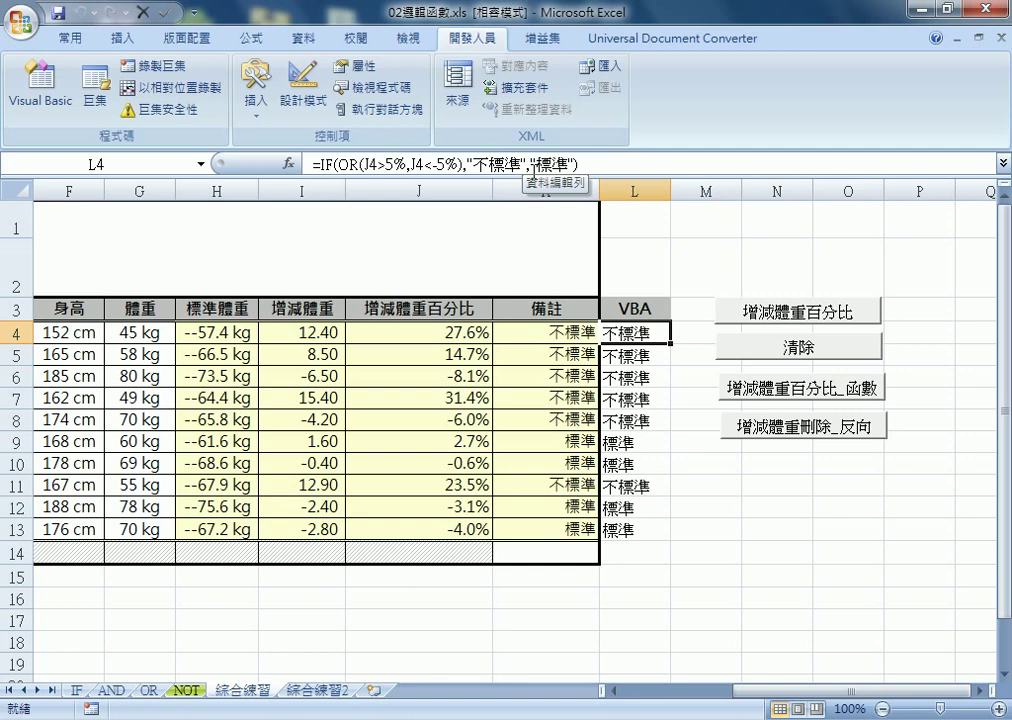
Clear the VBA column, then open the 清除 button's macro code through 指定巨集 > 編輯
left_click(798, 350)
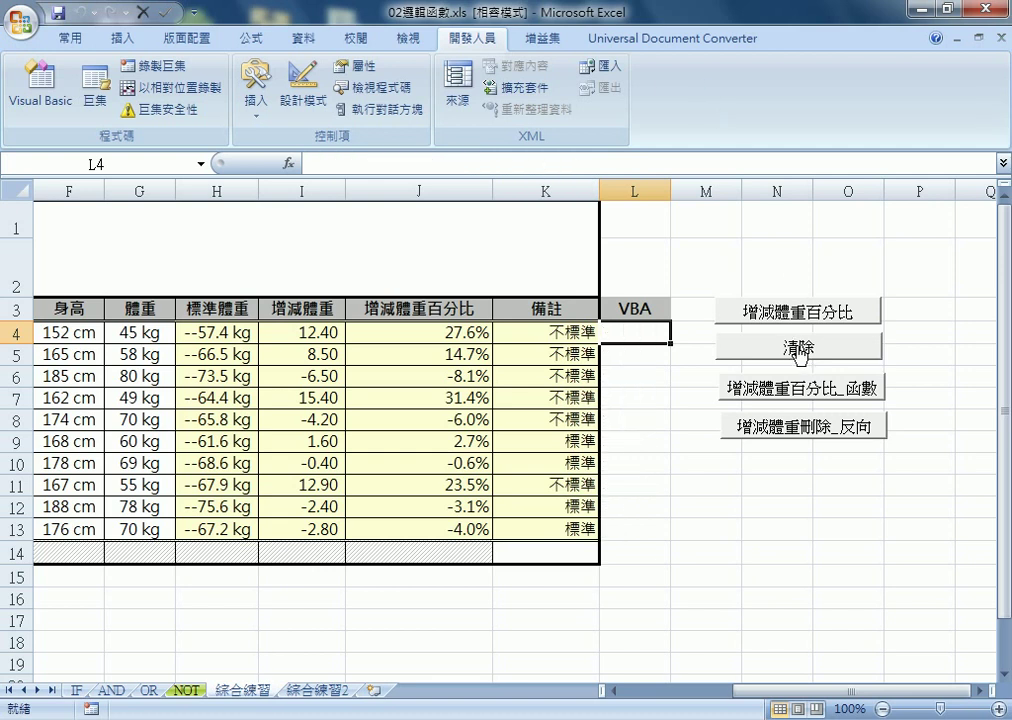
right_click(798, 350)
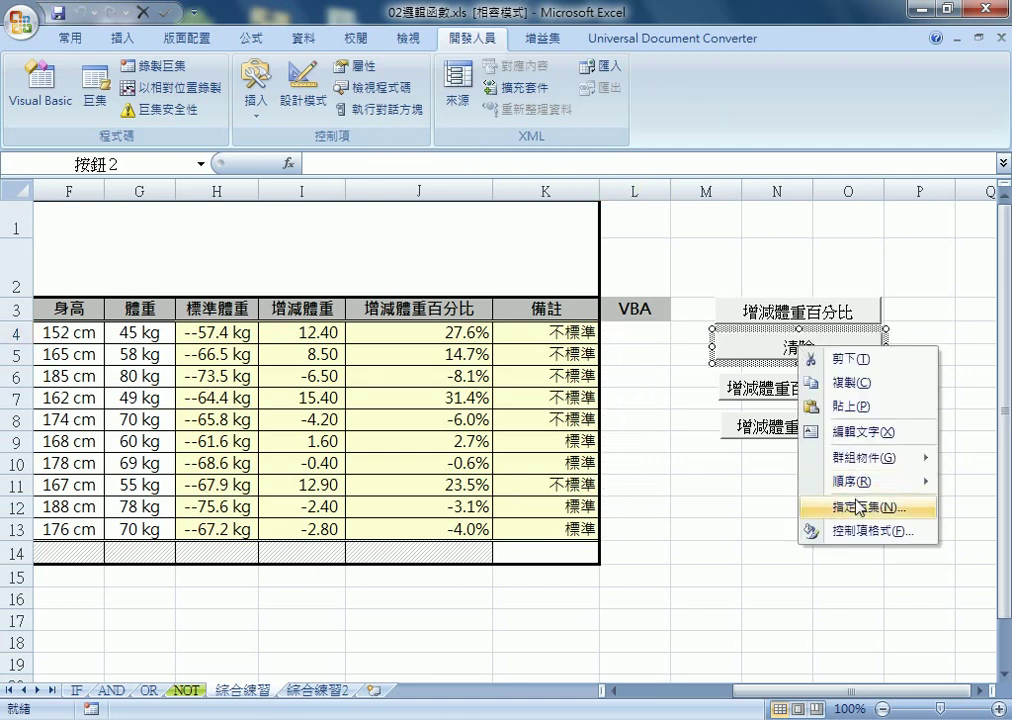
left_click(855, 505)
left_click(958, 381)
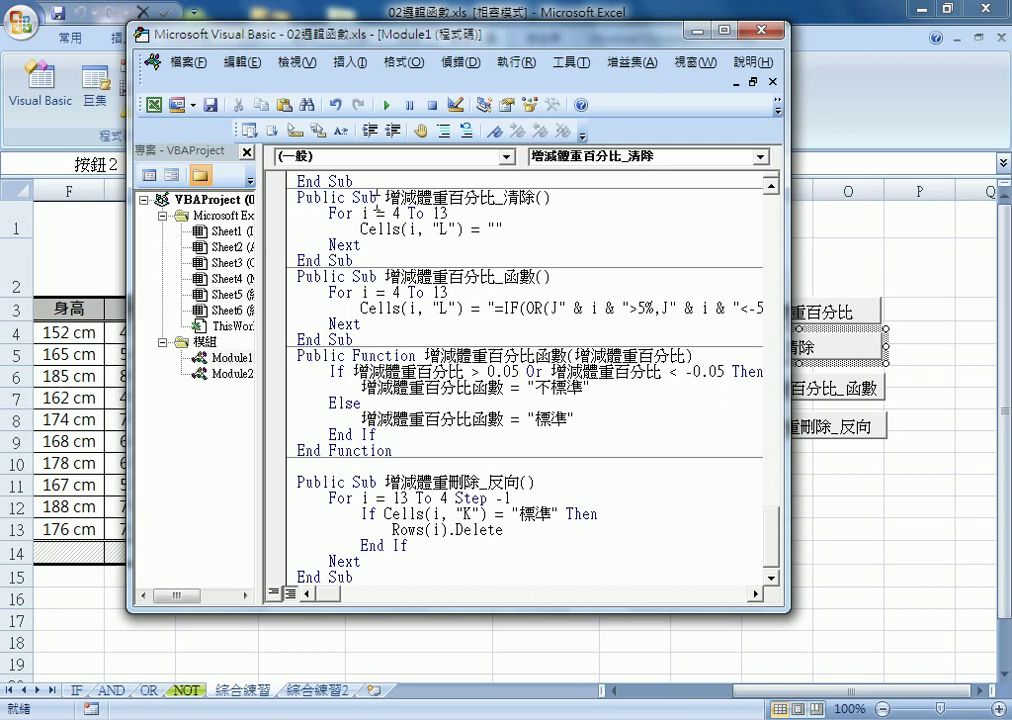
Cancel an Insert > 程序 attempt and select the 清除 macro's L column and empty-string arguments
left_click(351, 62)
left_click(425, 86)
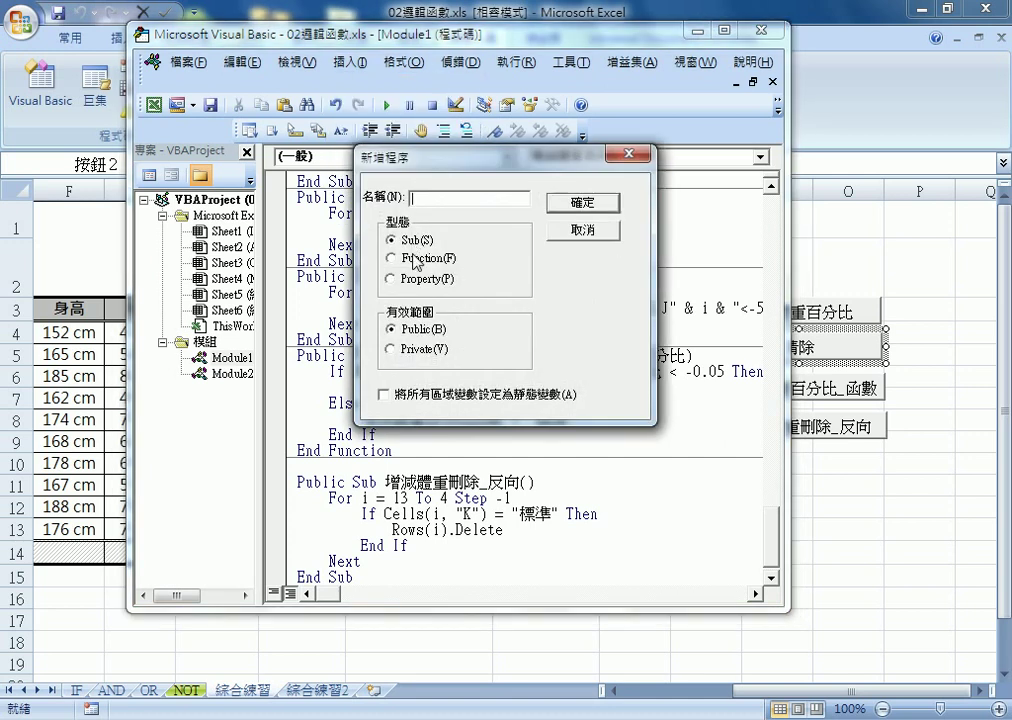
left_click(581, 231)
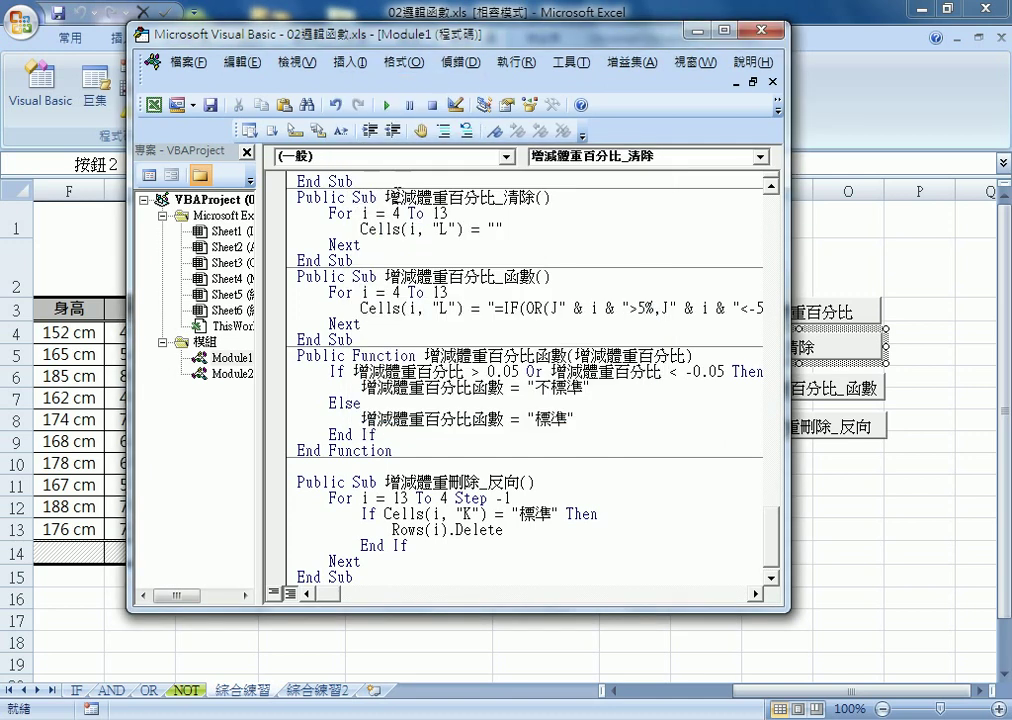
left_click_drag(385, 198, 534, 198)
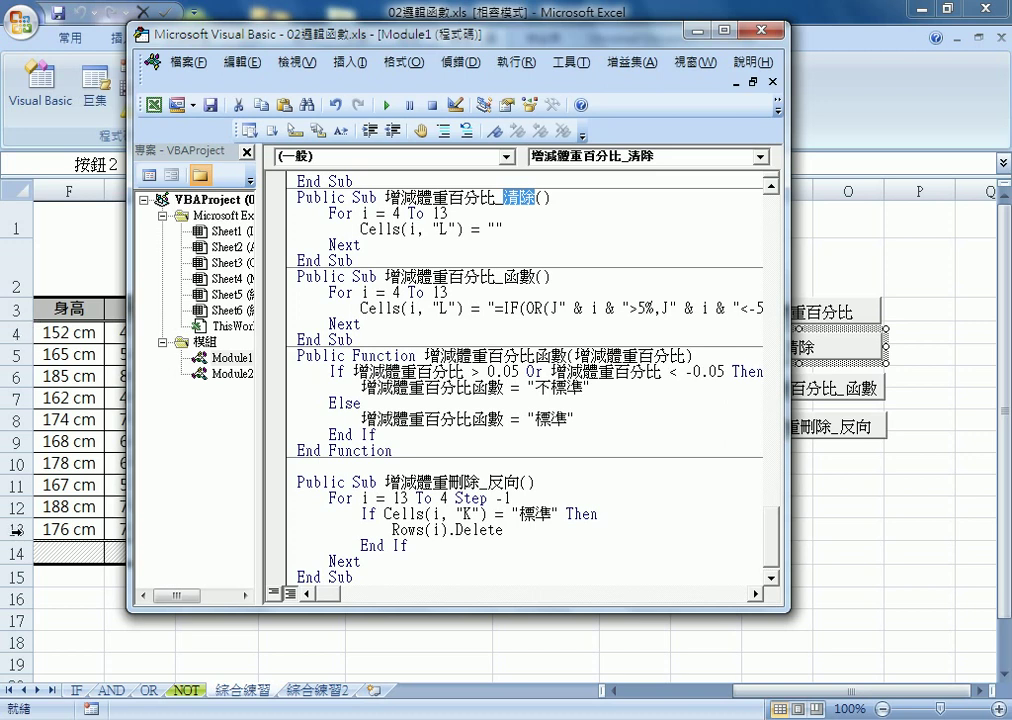
double_click(453, 228)
double_click(492, 229)
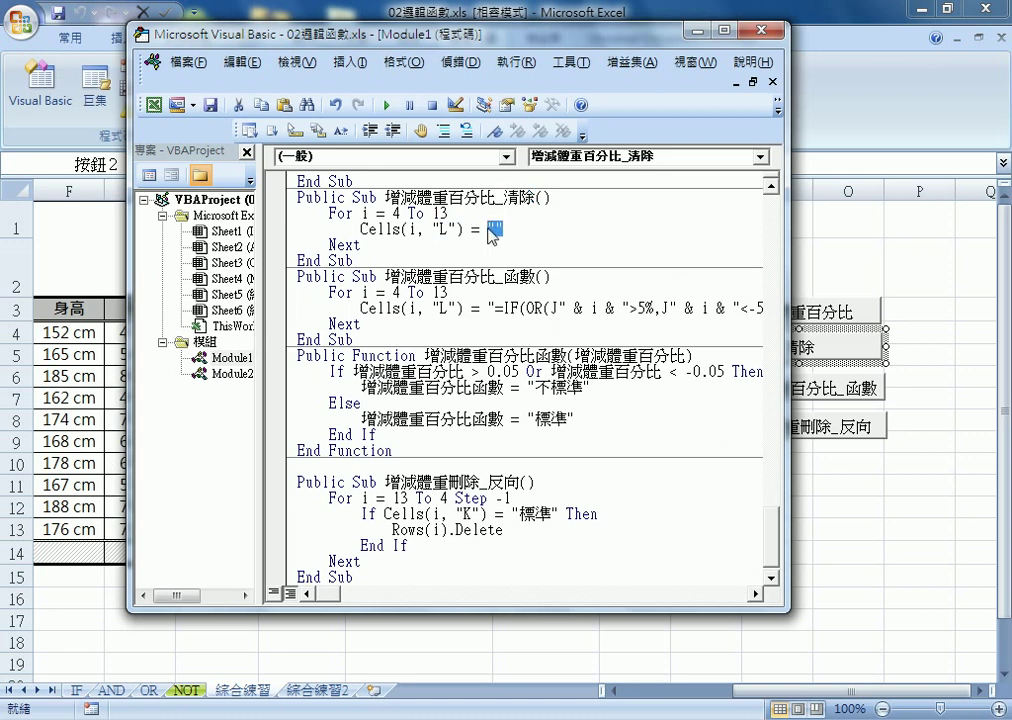
Resize the Visual Basic editor window so full Module1 code lines are visible
left_click_drag(789, 230, 540, 230)
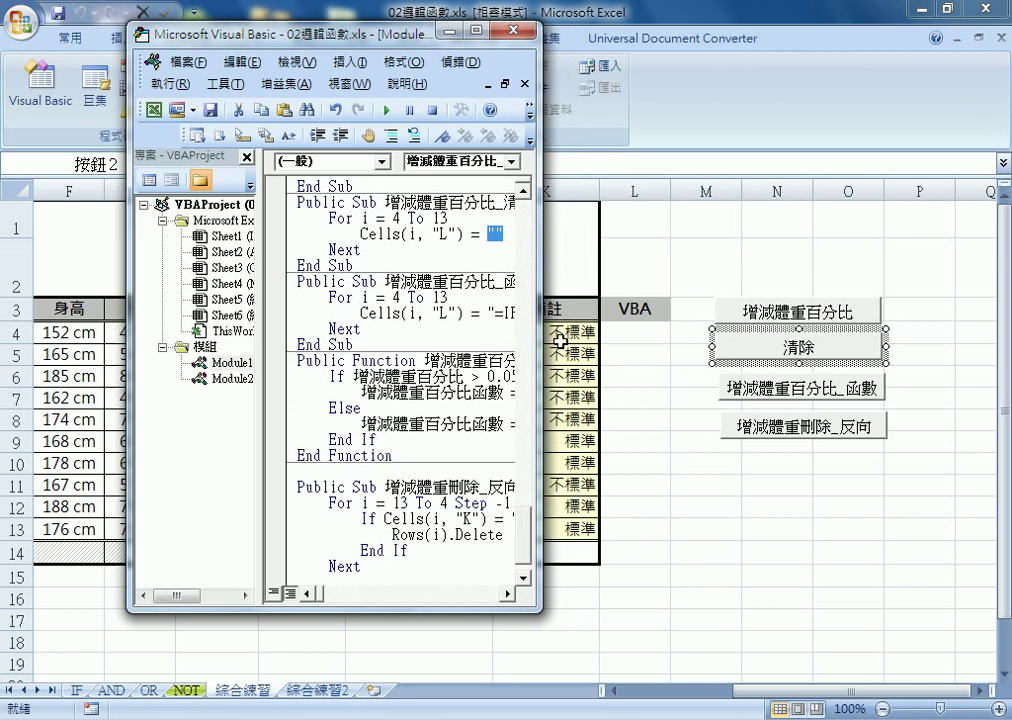
left_click_drag(541, 343, 693, 320)
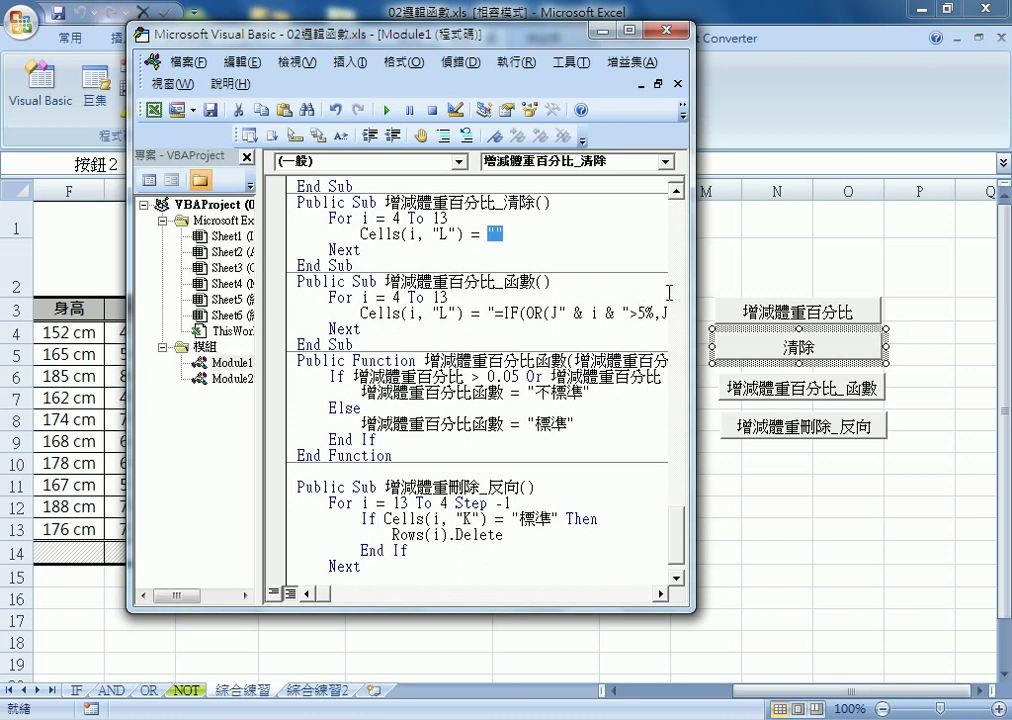
left_click(571, 262)
scroll(571, 260, "up", 1)
Narrow the Project pane and widen the code window to reveal the > 0.05 Or < -0.05 test
scroll(571, 260, "up", 1)
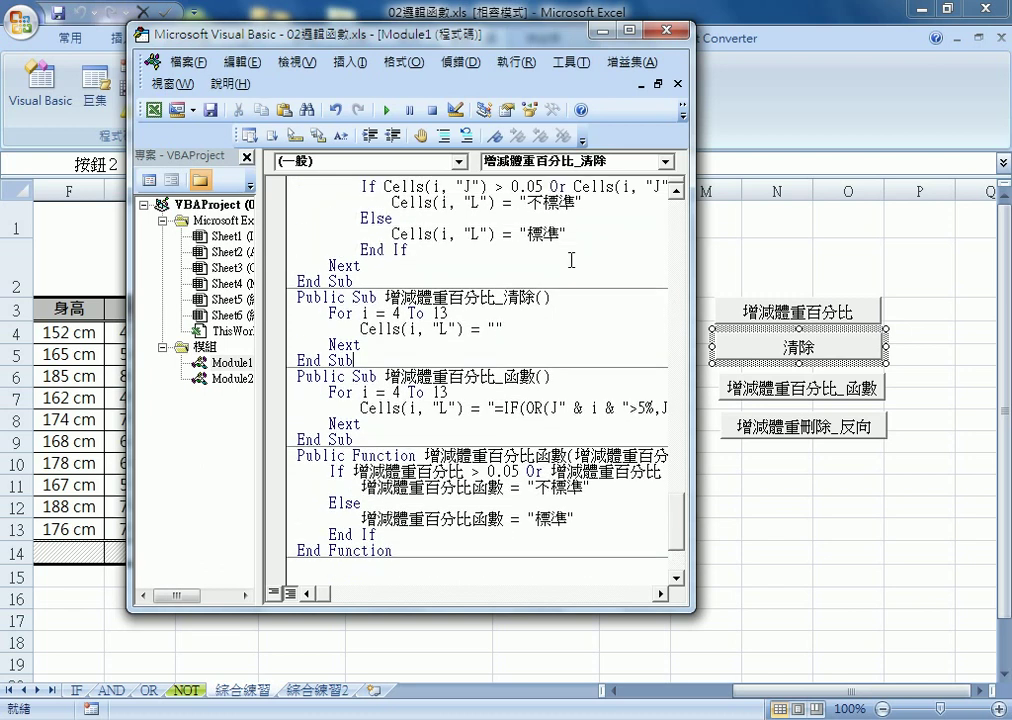
scroll(571, 260, "up", 1)
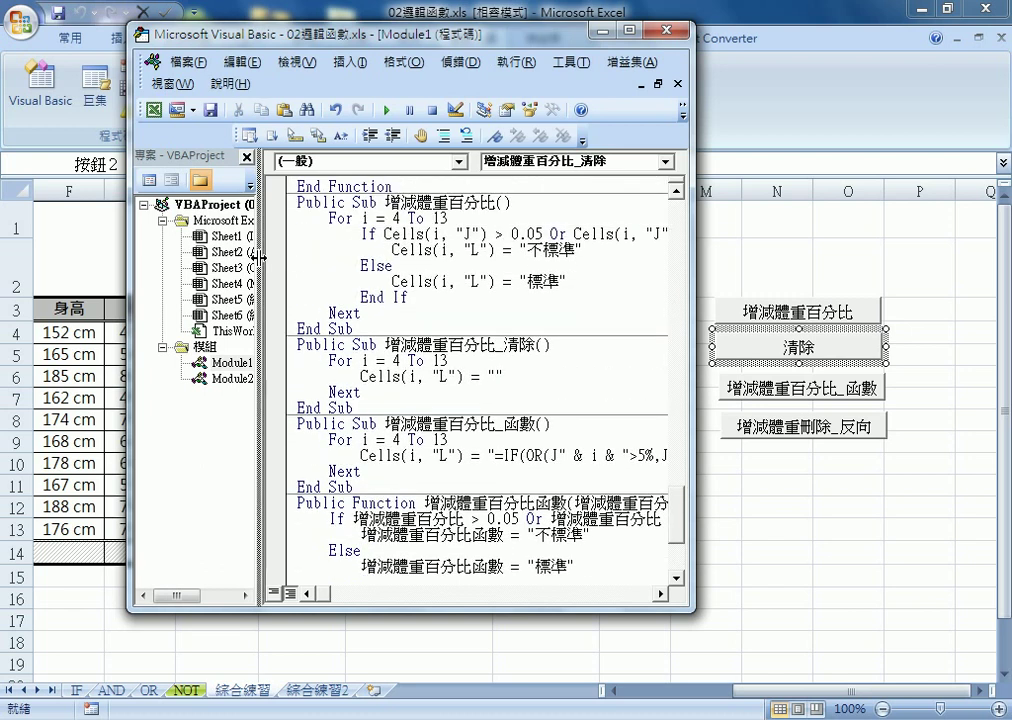
left_click_drag(258, 258, 180, 256)
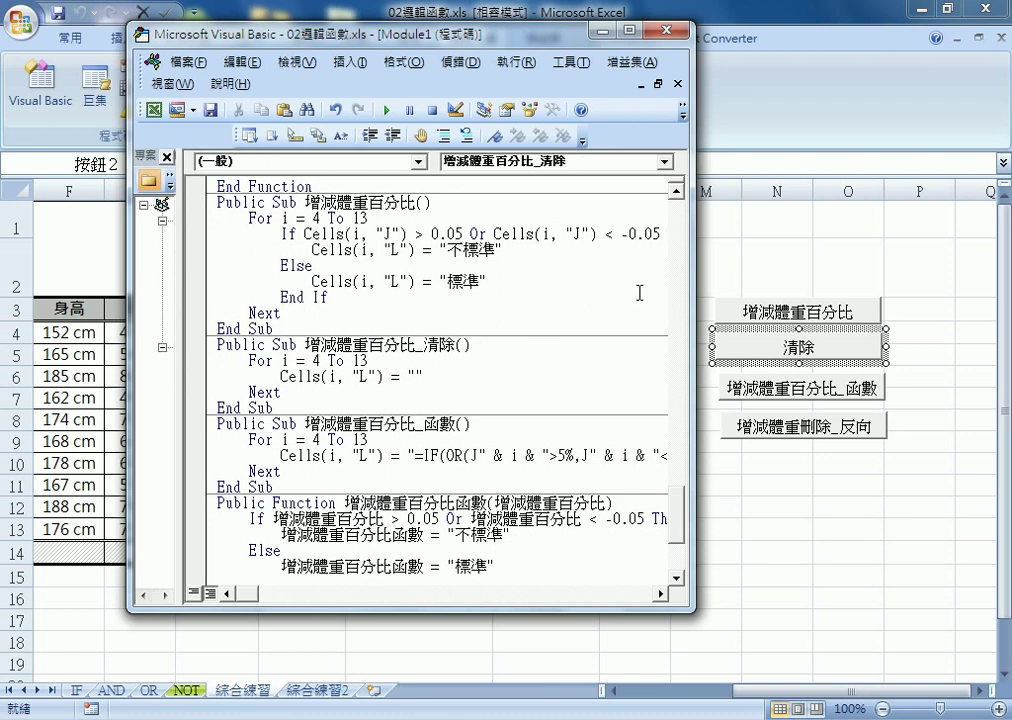
left_click_drag(695, 291, 789, 291)
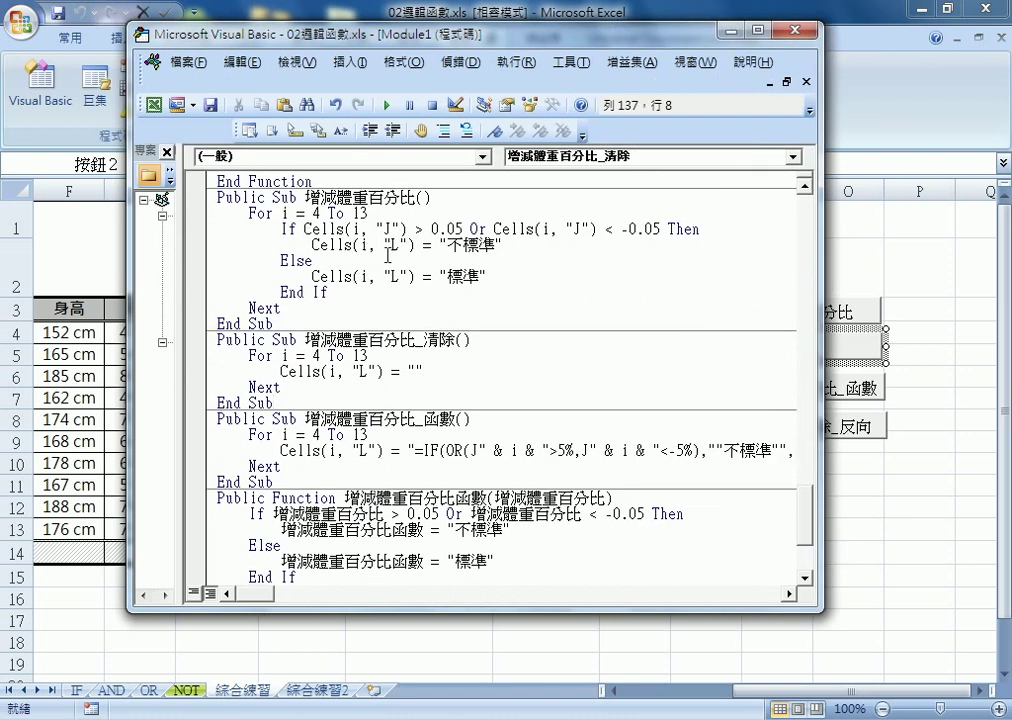
double_click(478, 229)
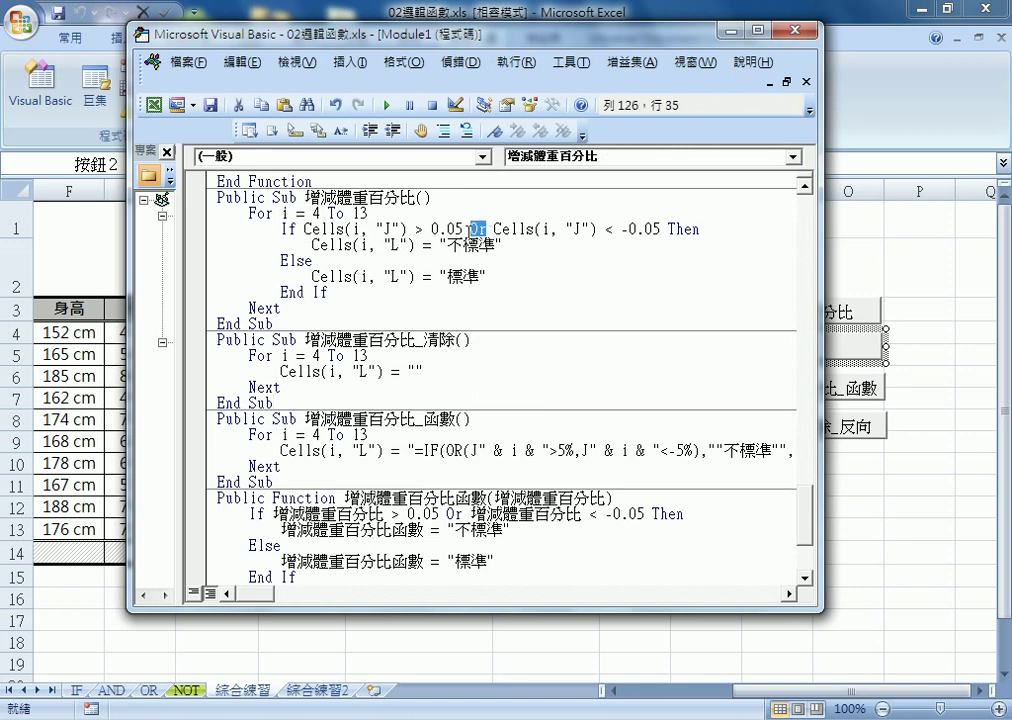
left_click_drag(304, 229, 463, 229)
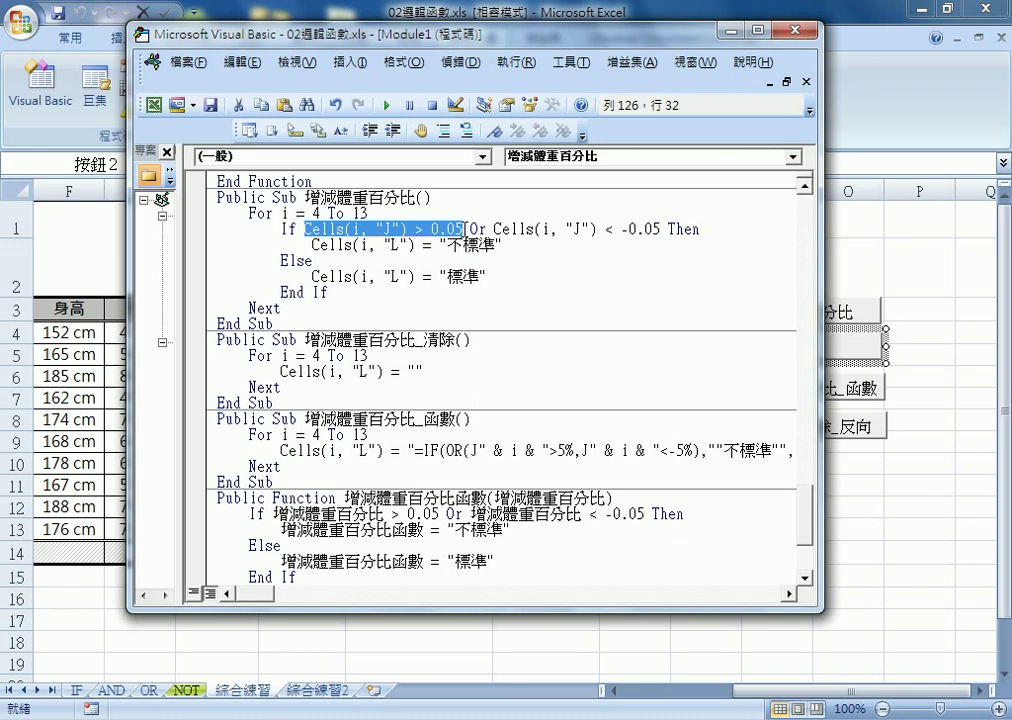
key("Right")
key("Right")
key("Right")
key("Right")
key("Right")
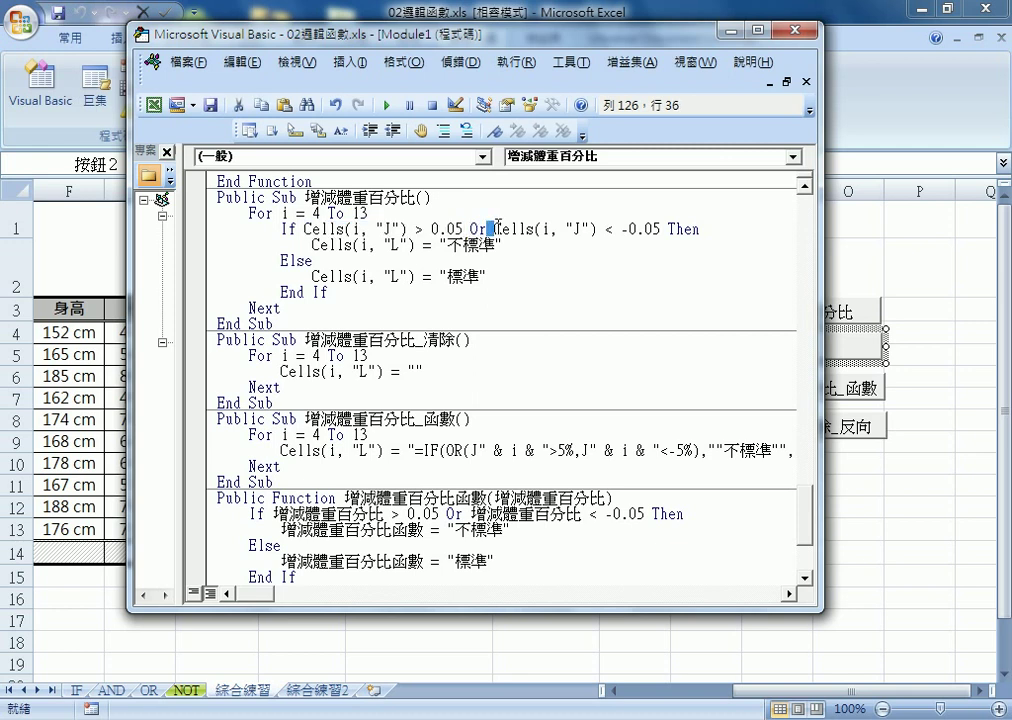
left_click_drag(494, 229, 661, 229)
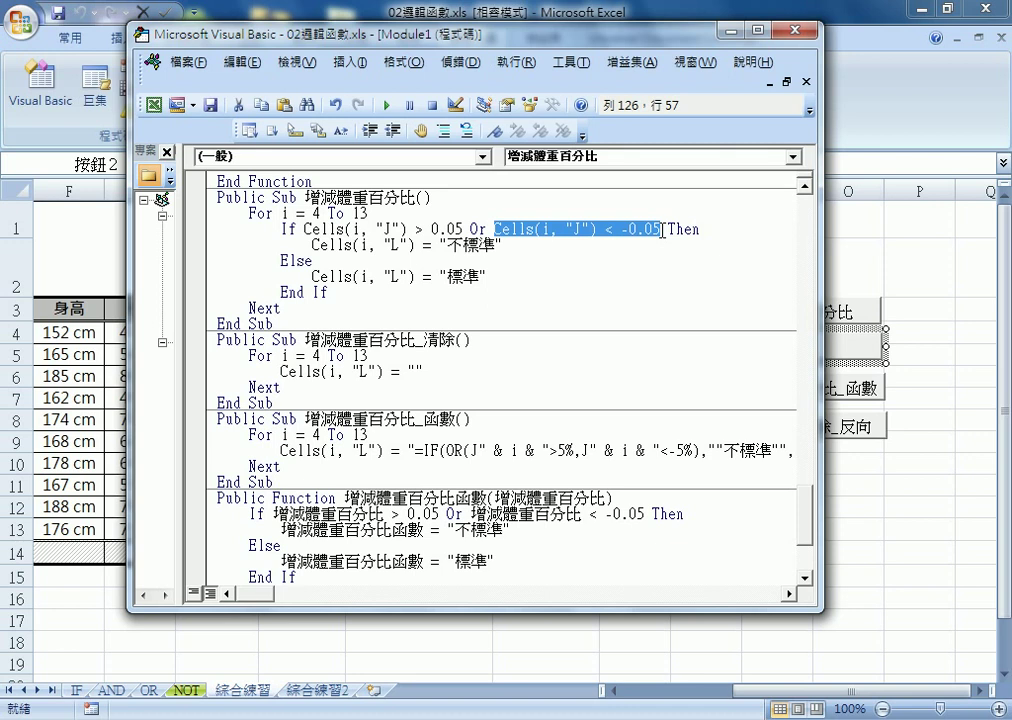
left_click_drag(470, 229, 662, 230)
left_click_drag(431, 230, 464, 230)
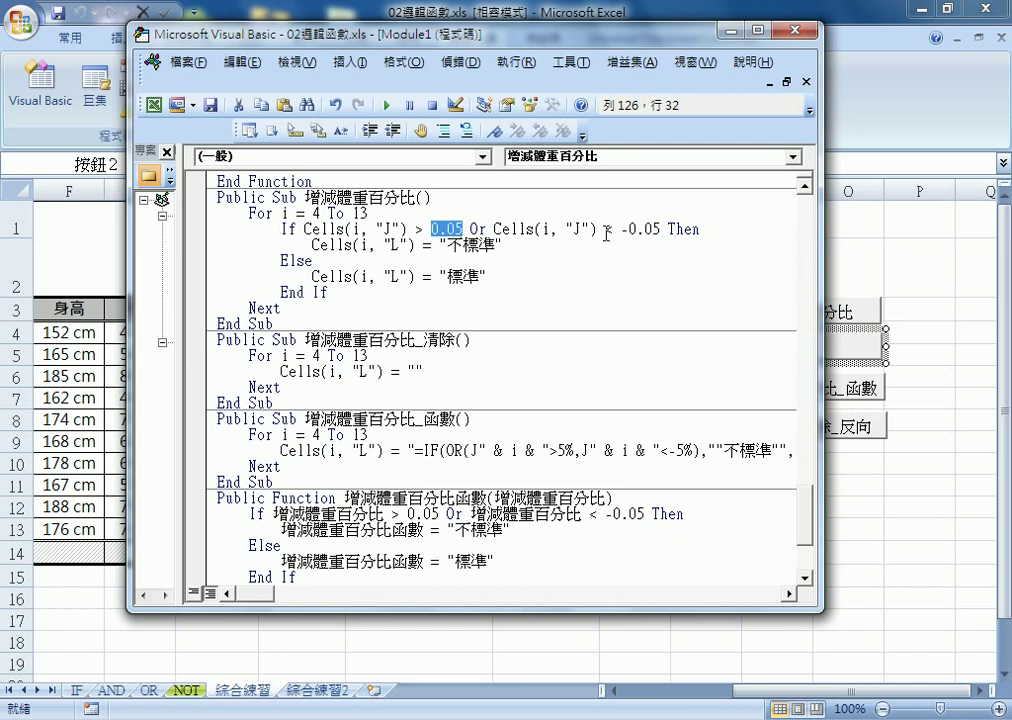
mouse_move(660, 229)
left_mouse_down()
mouse_move(448, 229)
mouse_move(471, 229)
left_mouse_up()
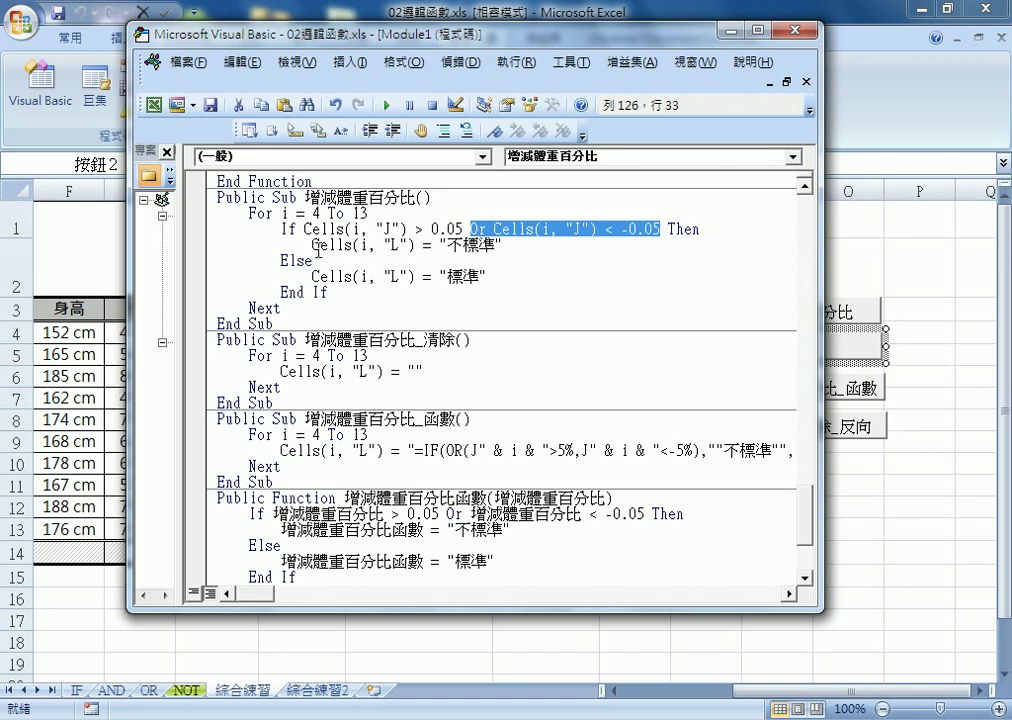
left_click(442, 244)
left_click_drag(442, 244, 506, 246)
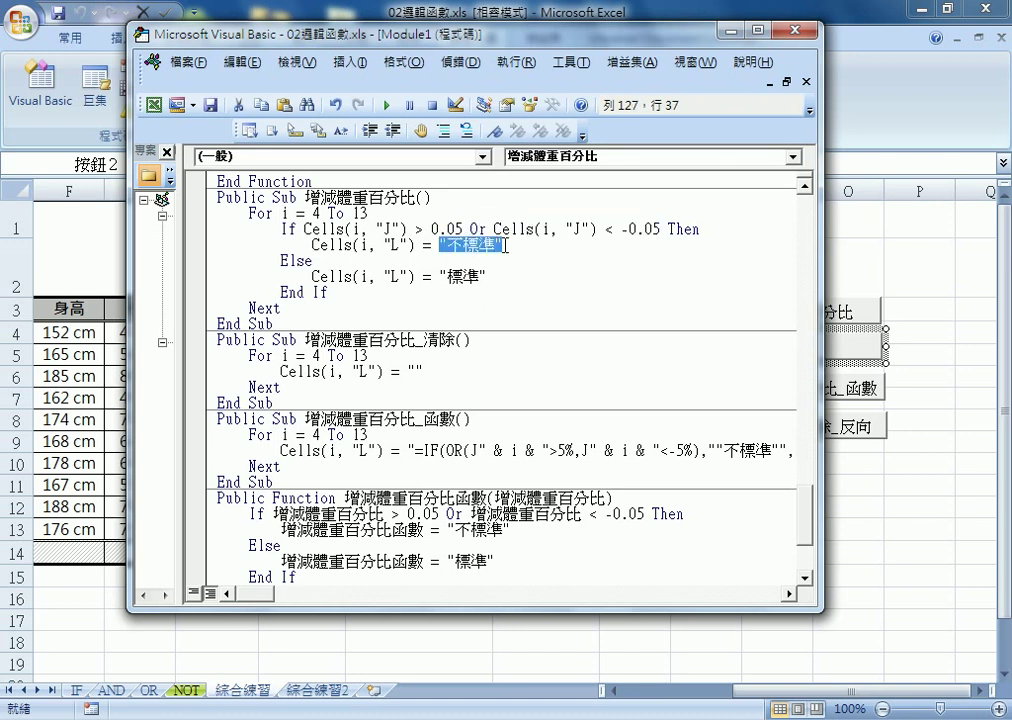
left_click_drag(440, 276, 492, 276)
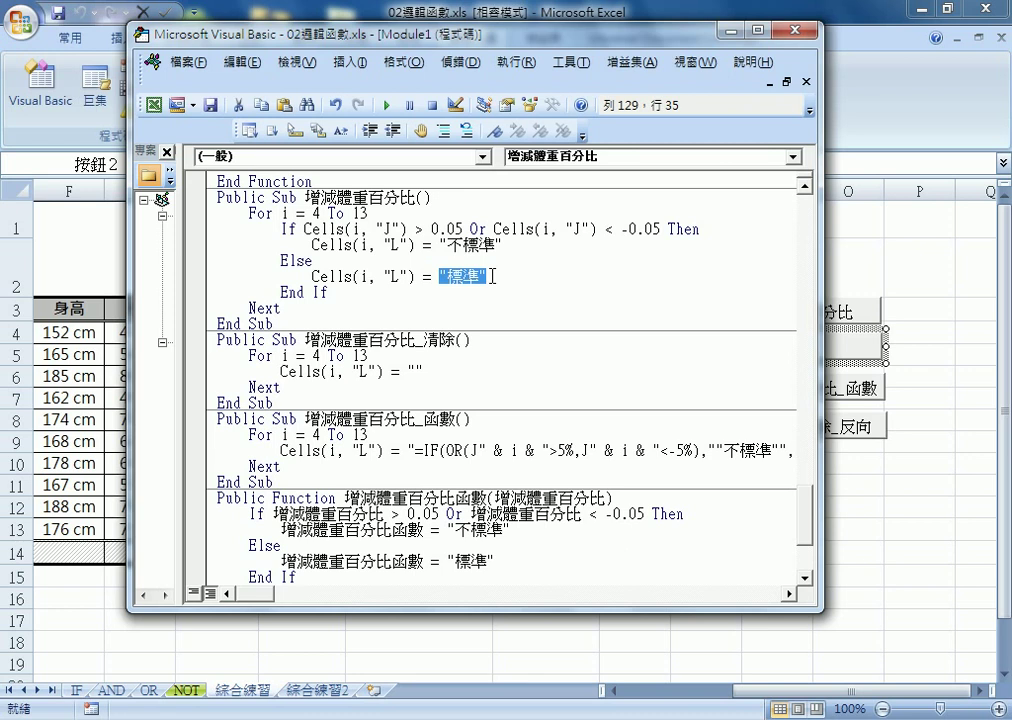
mouse_move(822, 311)
left_mouse_down()
mouse_move(760, 311)
mouse_move(822, 311)
left_mouse_up()
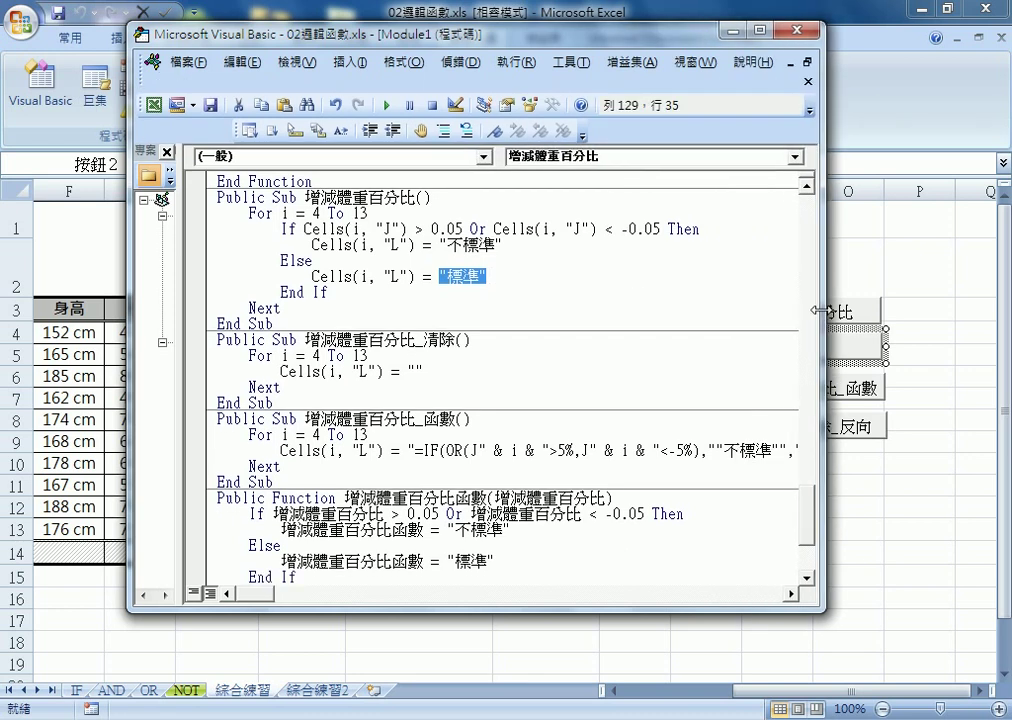
left_click_drag(320, 312, 154, 160)
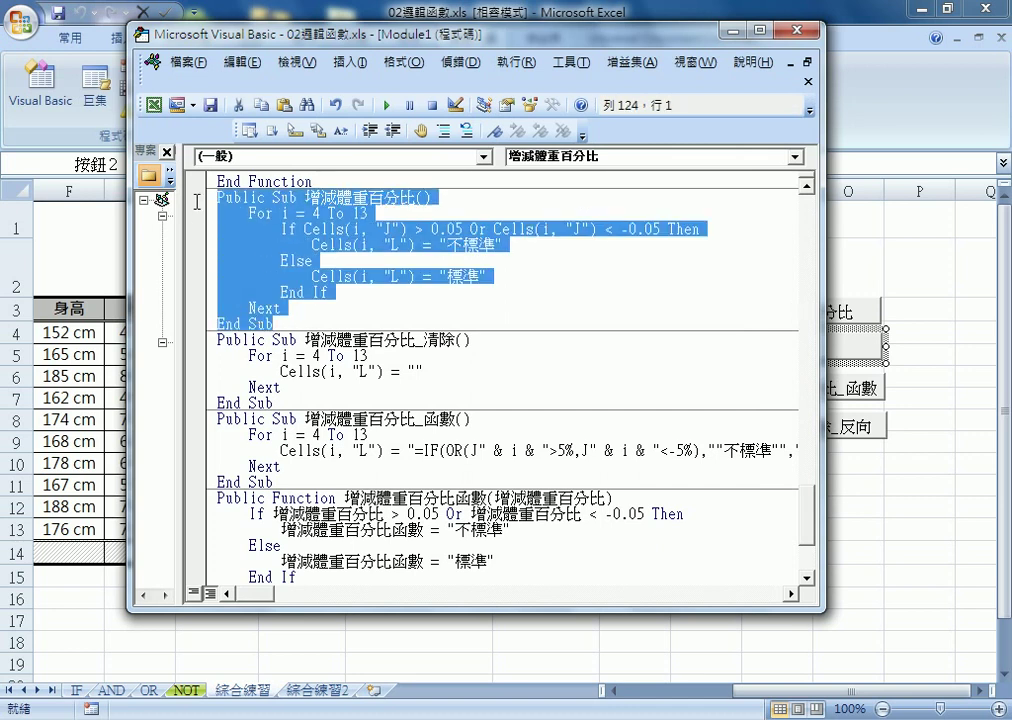
Copy the 增減體重百分比 sub, paste it below End Sub, and append _and to its name
right_click(254, 211)
left_click(288, 245)
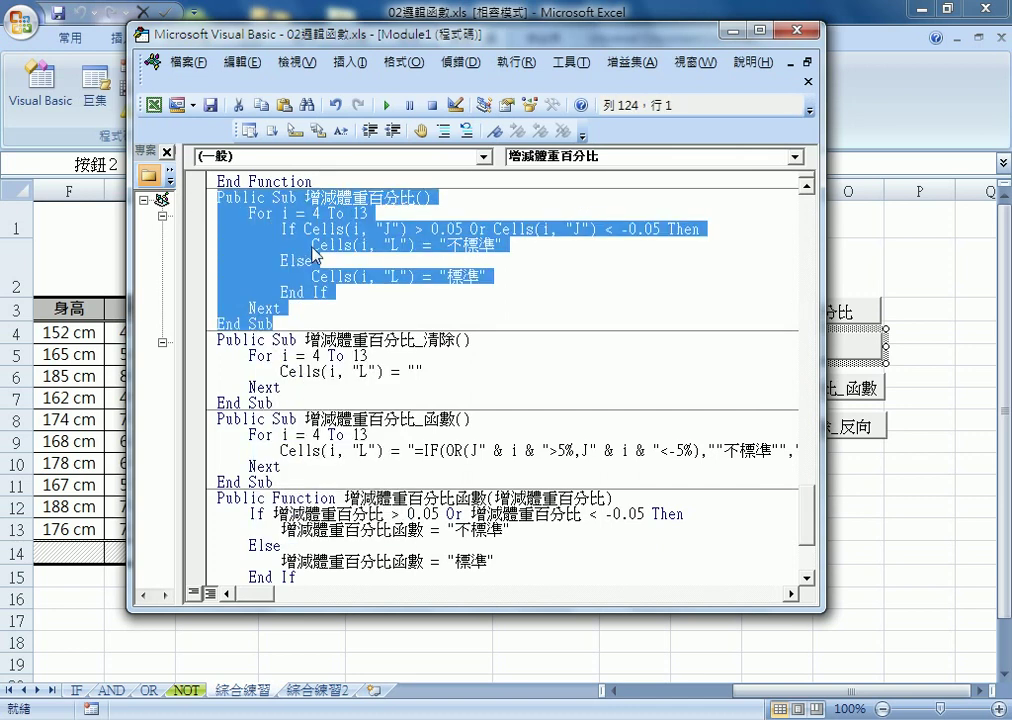
left_click(302, 323)
key("Return")
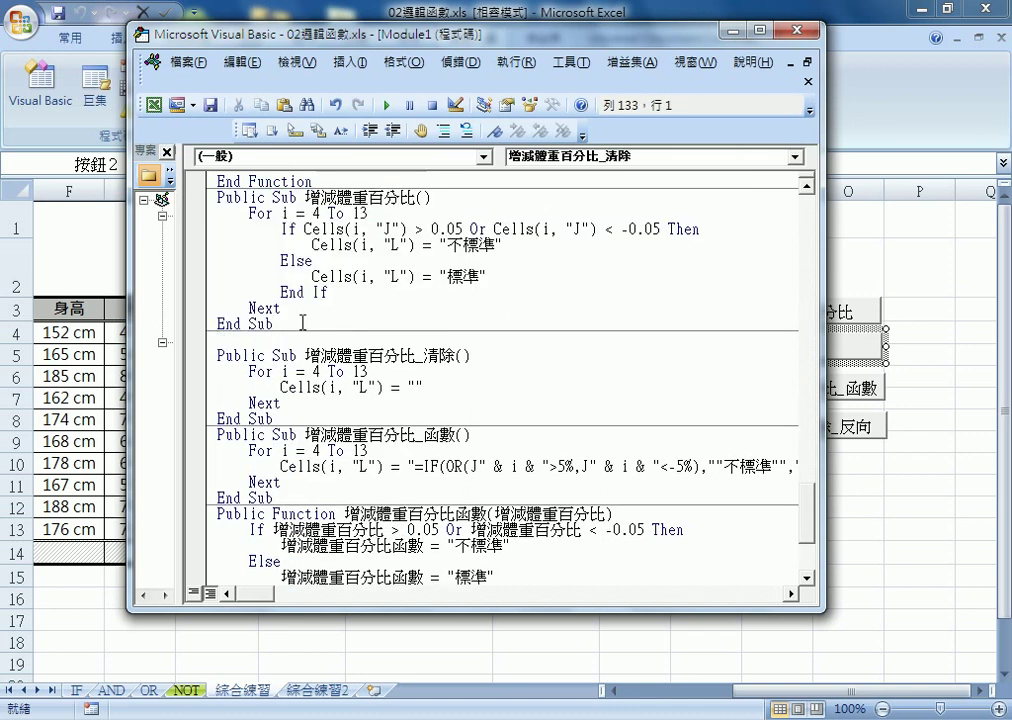
key("ctrl+v")
left_click(416, 340)
type("_")
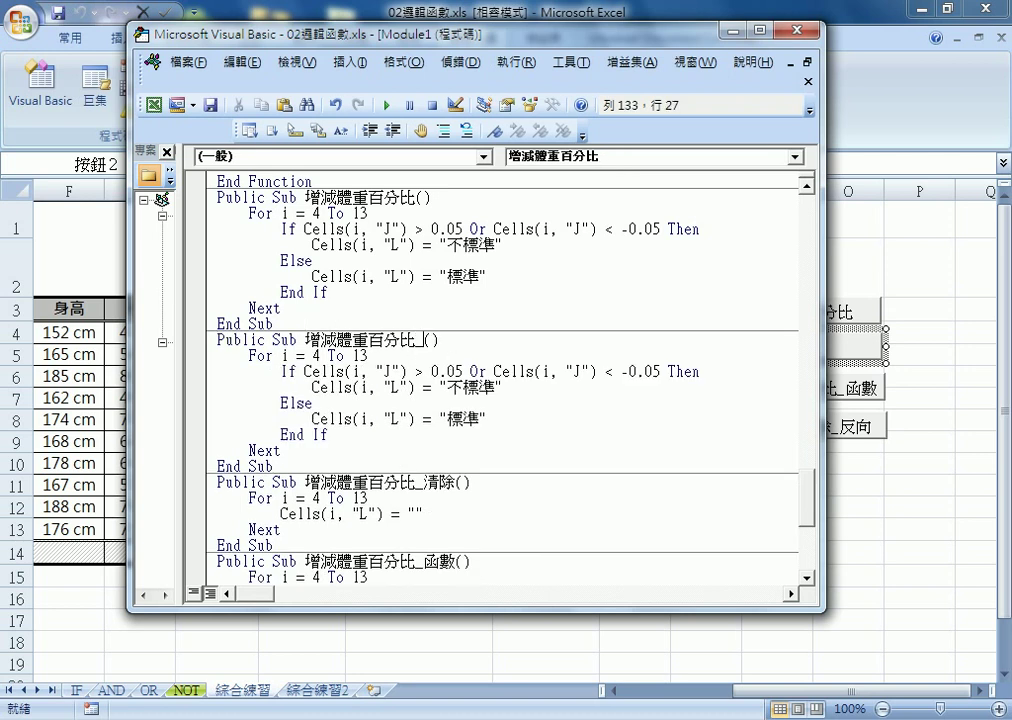
type("and")
left_click_drag(434, 341, 424, 341)
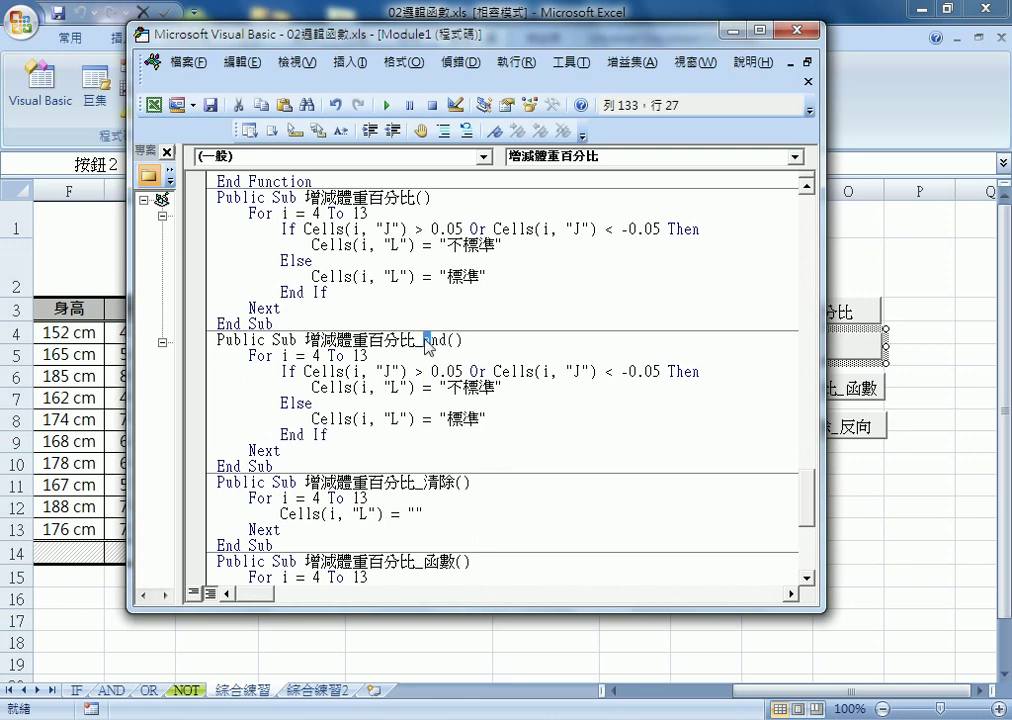
Capitalize the name to _And and replace Or with And in the If test
type("A")
left_click(430, 230)
left_click_drag(470, 371, 487, 371)
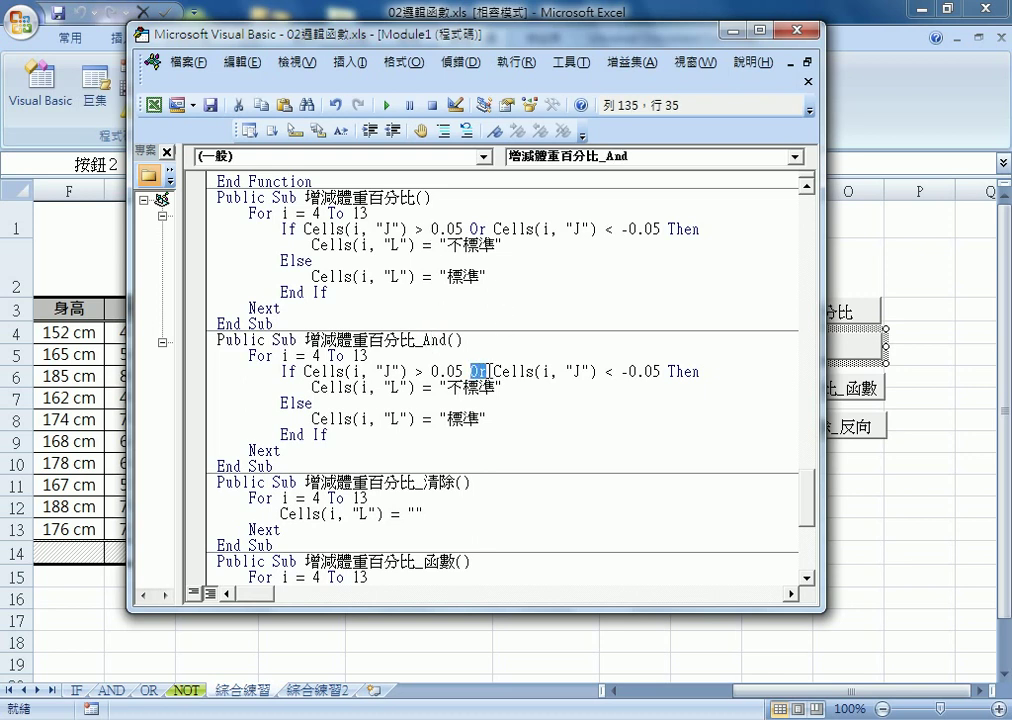
type("a")
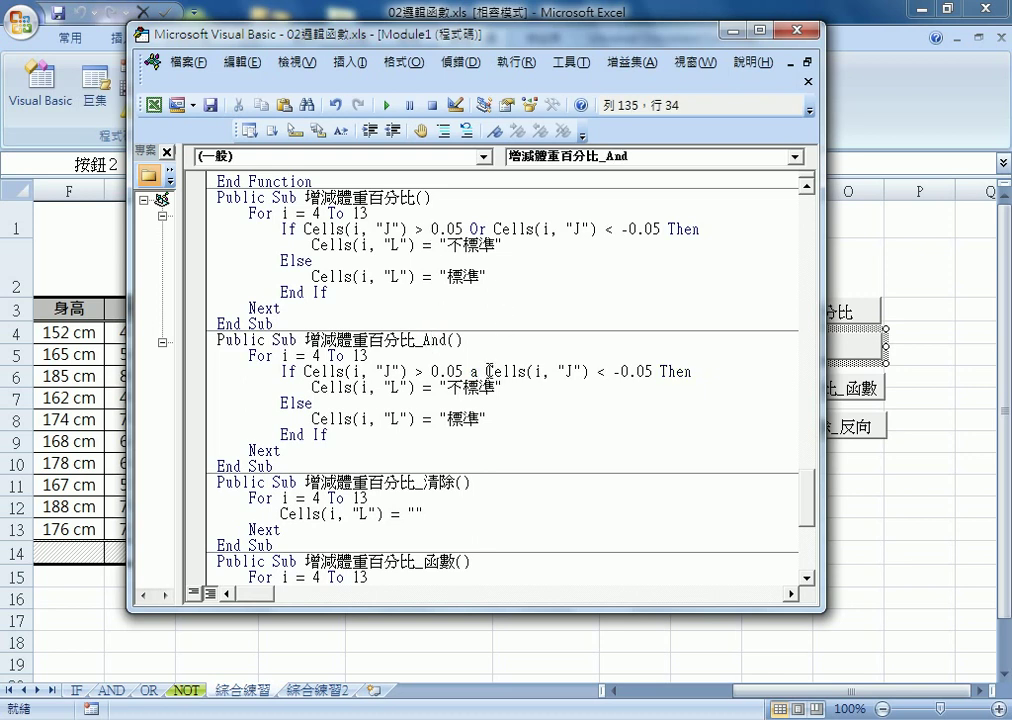
type("nd")
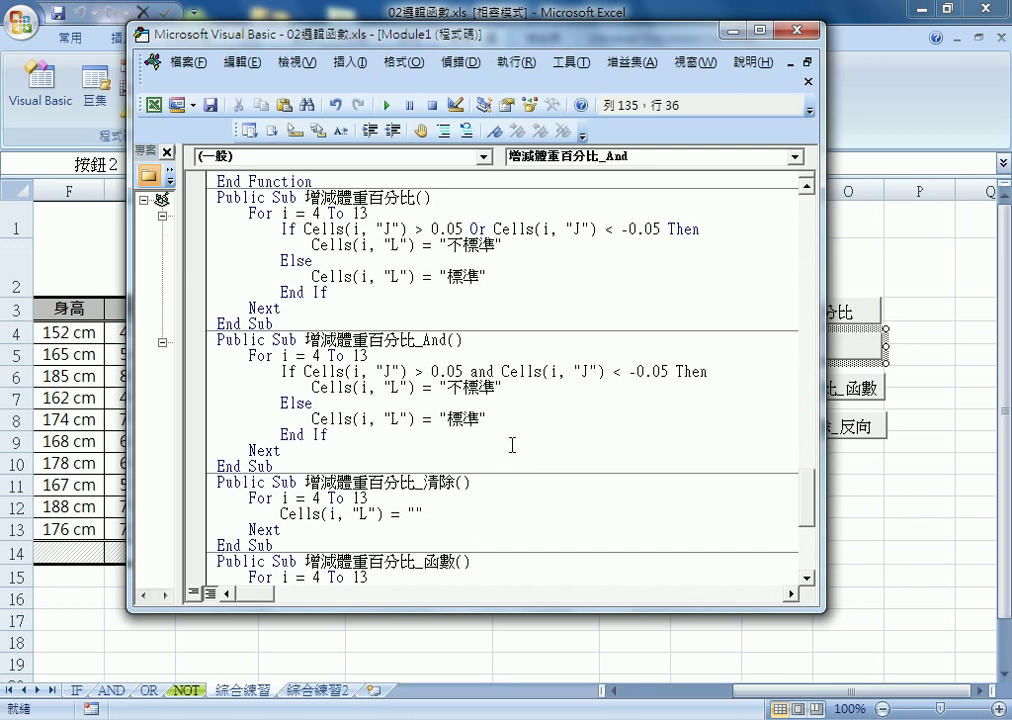
left_click(512, 444)
Change the first condition to >= -0.05 and select the second condition's < sign
left_click_drag(415, 372, 425, 372)
type("<")
key("BackSpace")
type(">")
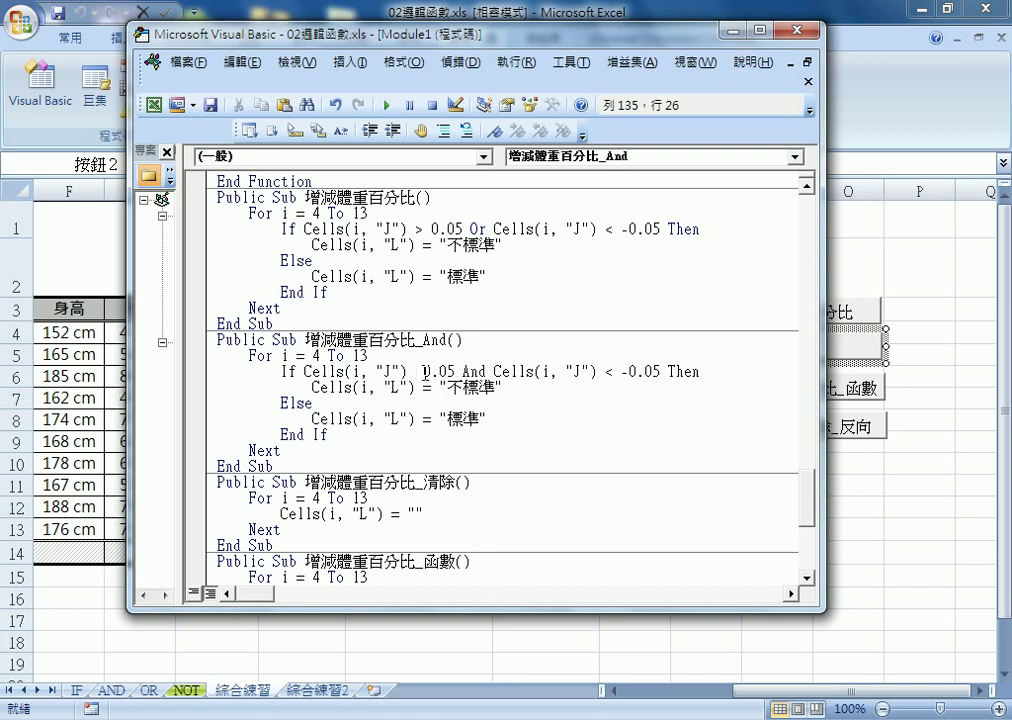
type("=")
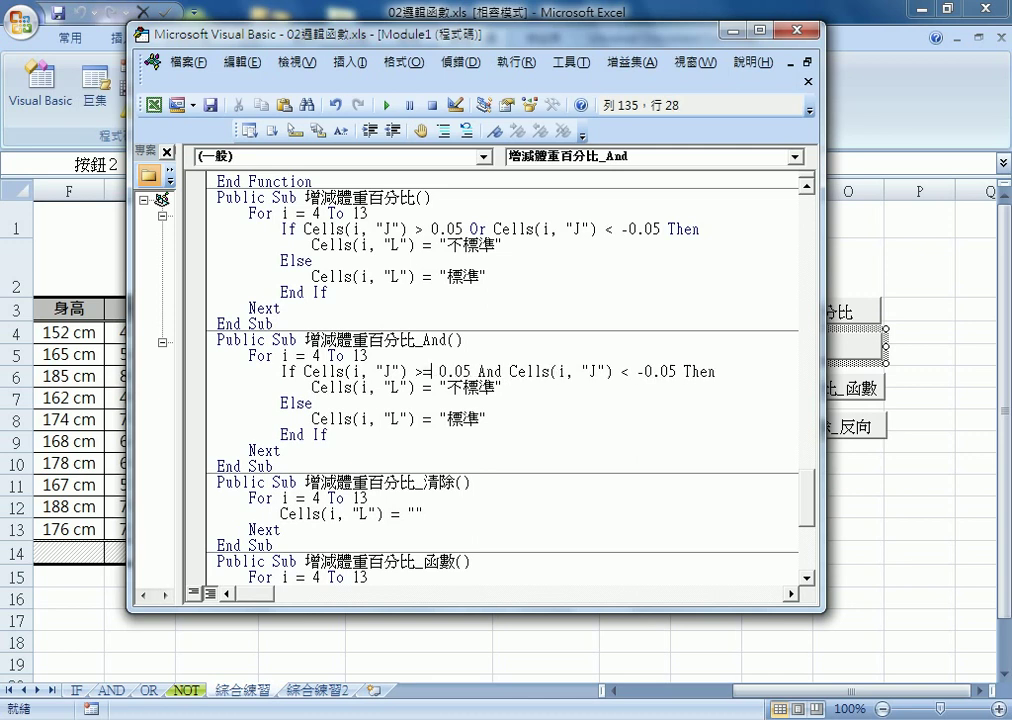
key("Right")
type("-")
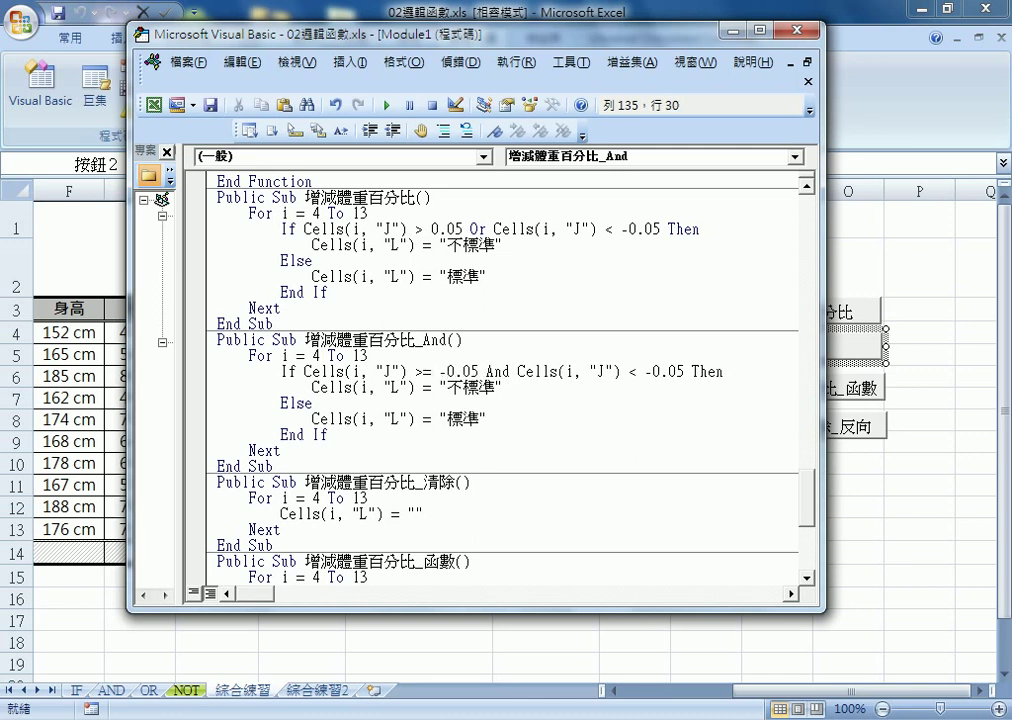
left_click(500, 371)
left_click_drag(629, 372, 637, 374)
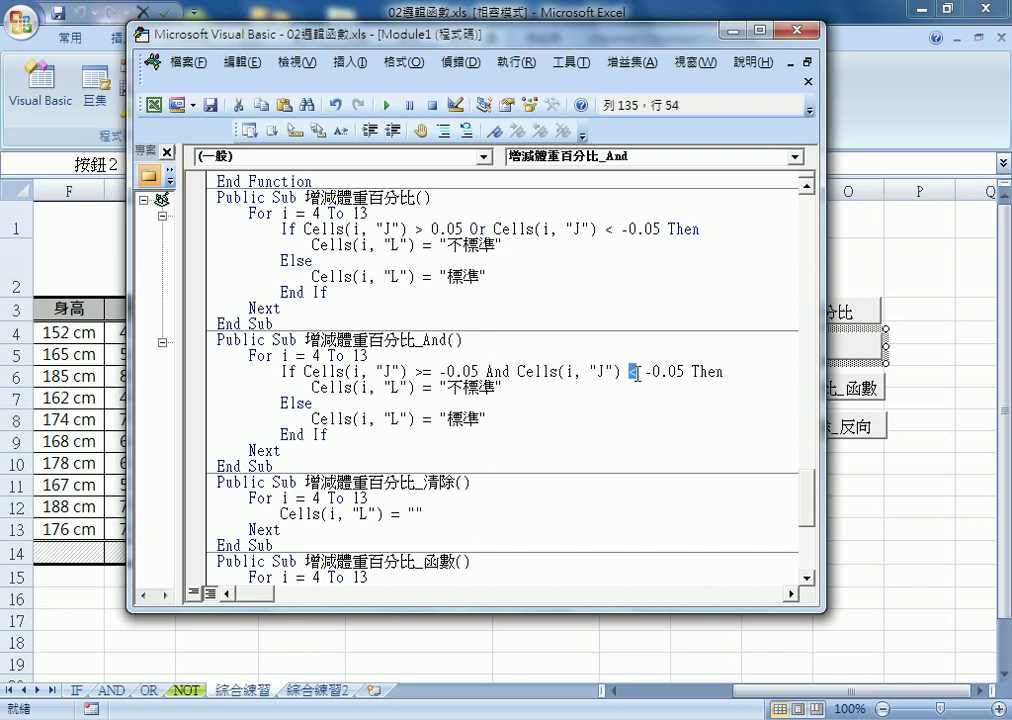